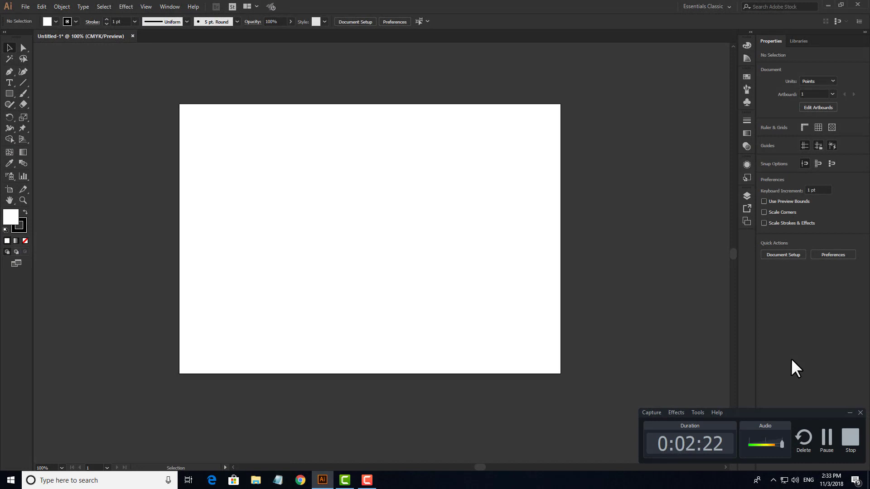
Draw a rectangle about 408 by 195 pt on the artboard and swap its fill and stroke colours.
click(850, 413)
scroll(379, 217, up, 1)
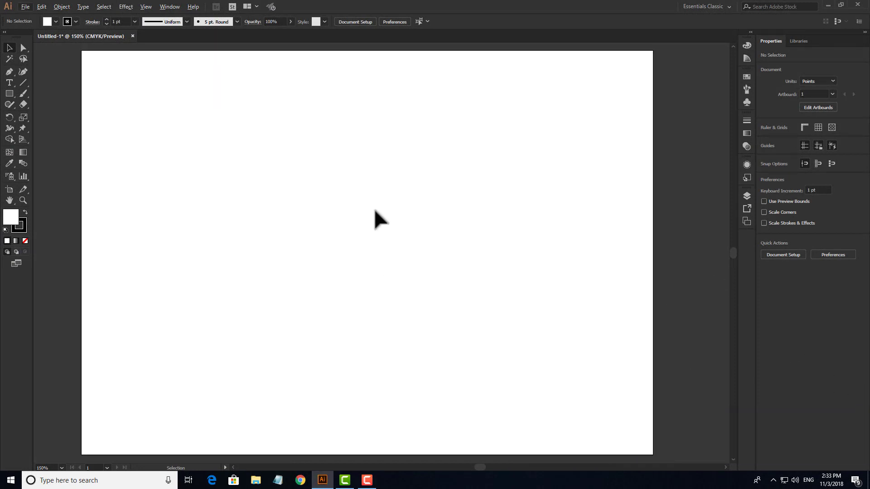
mouse_move(379, 218)
mouse_down()
mouse_move(392, 223)
mouse_move(390, 213)
mouse_up()
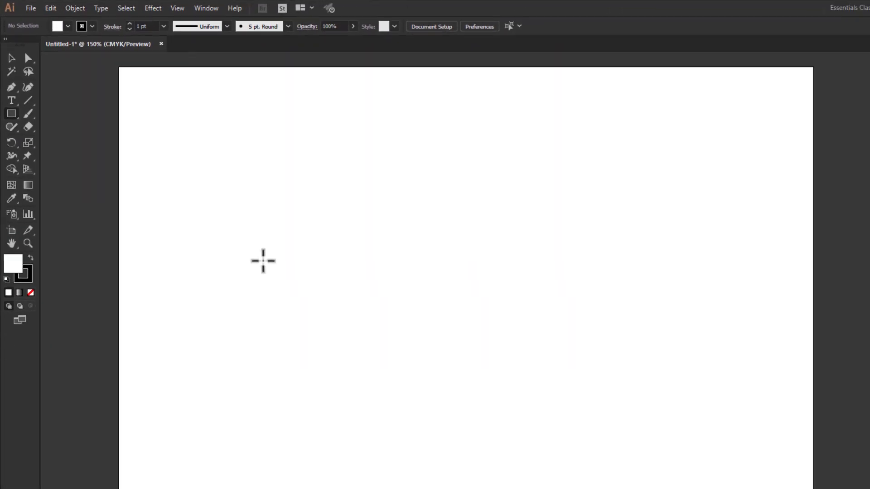
drag(247, 161, 577, 318)
click(11, 58)
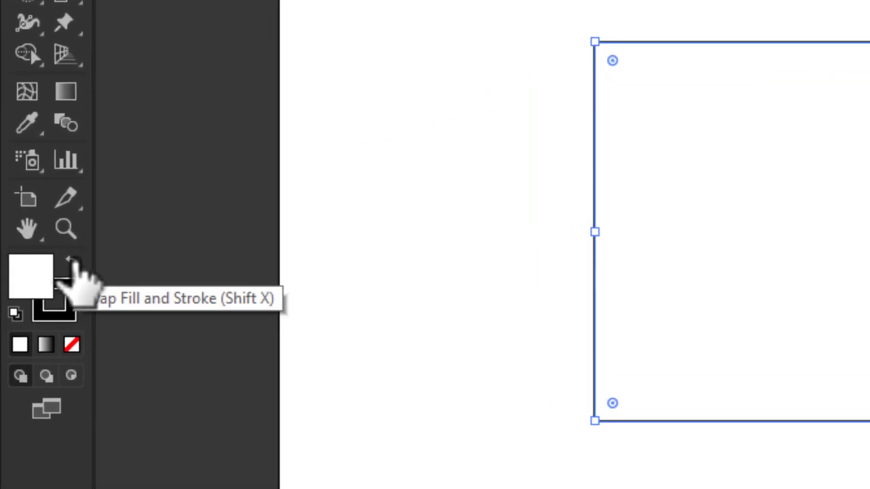
click(71, 261)
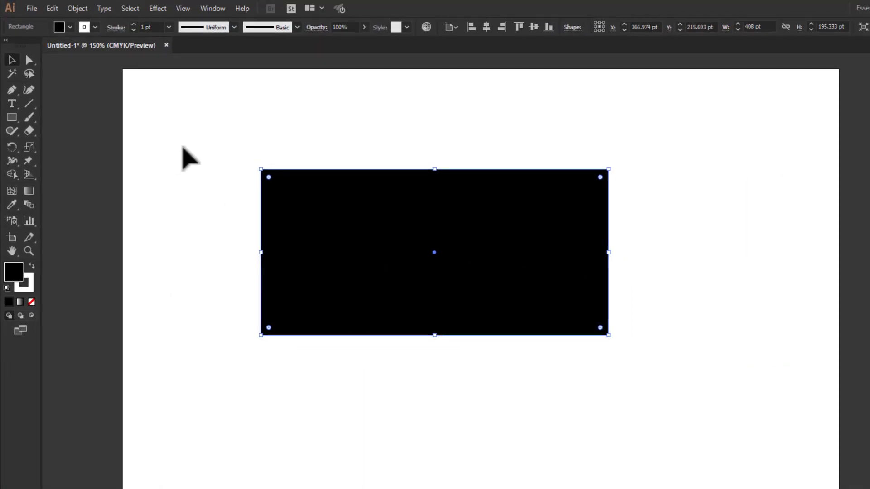
Move the black rectangle toward the centre of the artboard with small nudges, and delete it.
drag(426, 231, 472, 257)
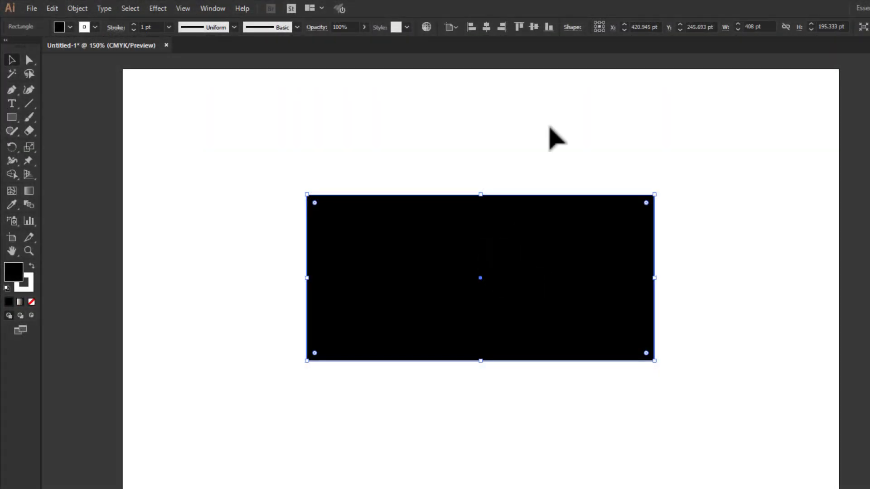
key(Up)
key(Up)
key(Up)
key(Up)
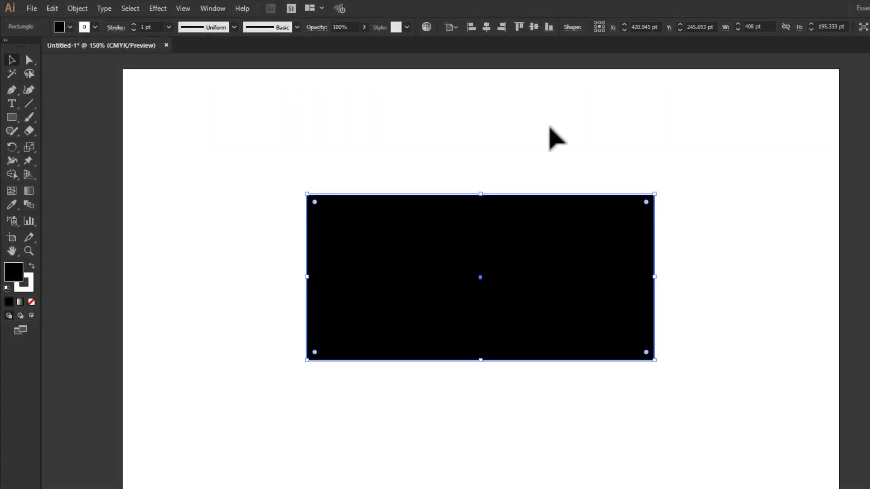
key(Down)
key(Down)
key(Down)
key(Right)
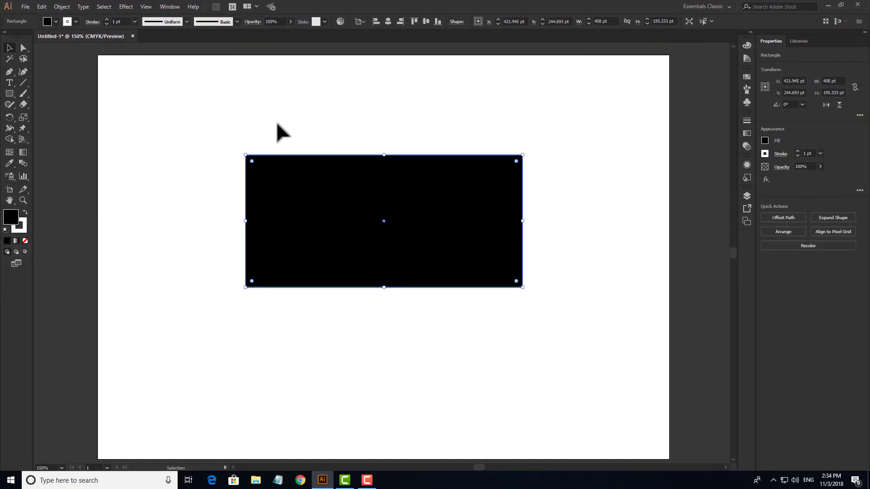
drag(213, 104, 427, 246)
click(91, 107)
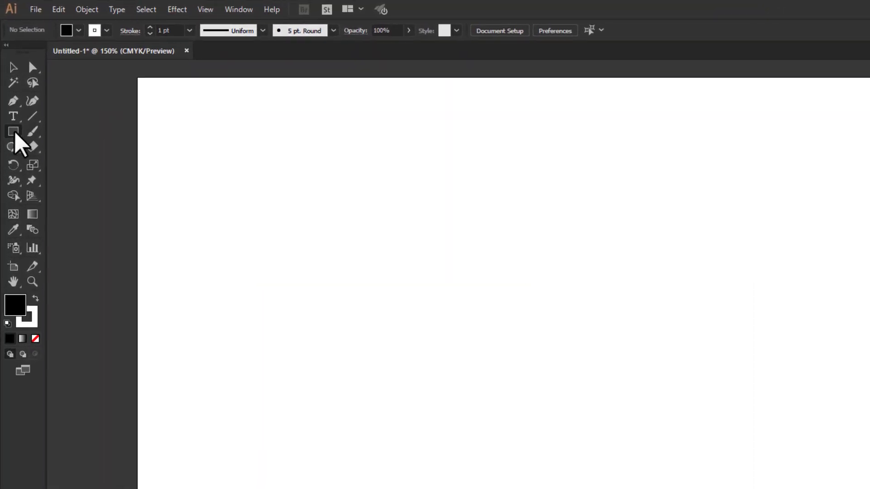
Try three five-pointed stars with the Star tool, about 236, 187 and 156 pt wide, undoing each one.
click(14, 132)
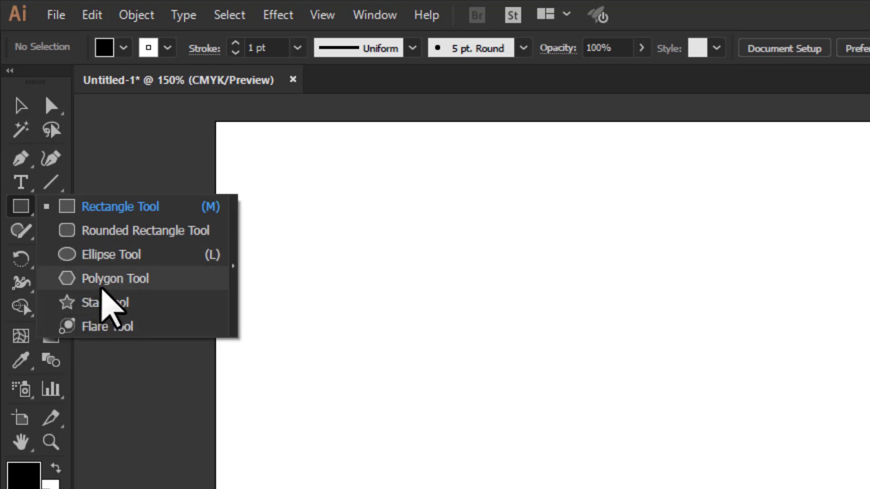
click(114, 300)
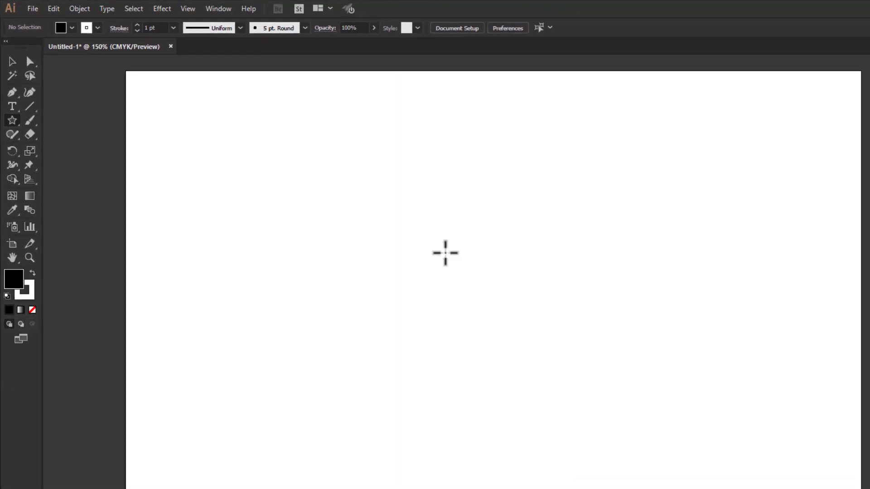
drag(375, 209, 462, 260)
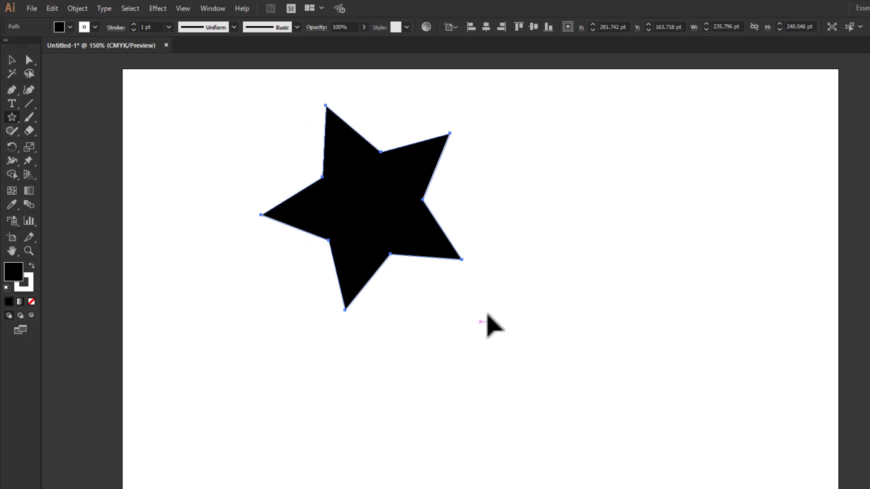
key(ctrl+z)
drag(396, 231, 448, 293)
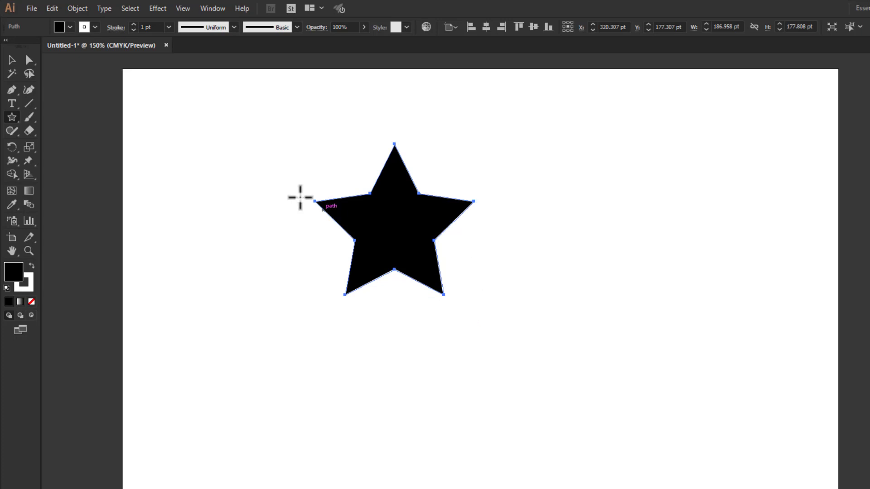
key(ctrl+z)
drag(349, 186, 433, 189)
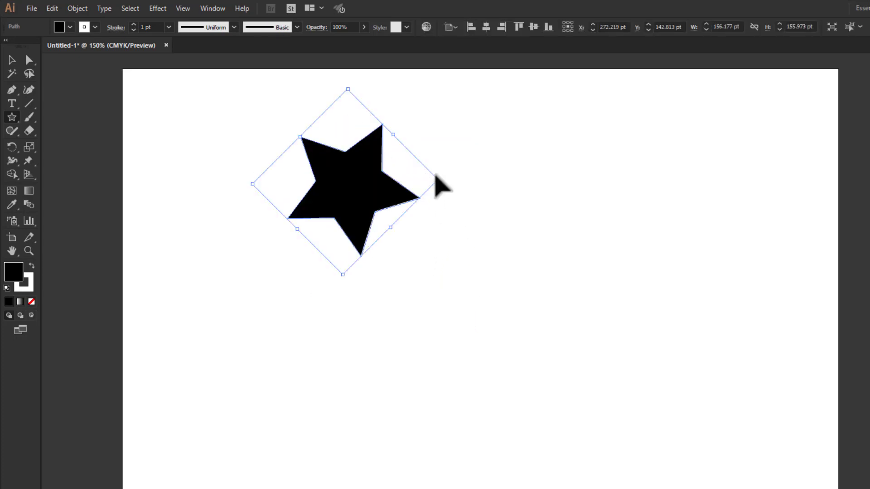
key(ctrl+z)
Draw a star about 206 by 207 pt, increasing its number of points to 15 while drawing.
drag(383, 203, 459, 195)
key(Up)
key(Up)
drag(458, 195, 458, 195)
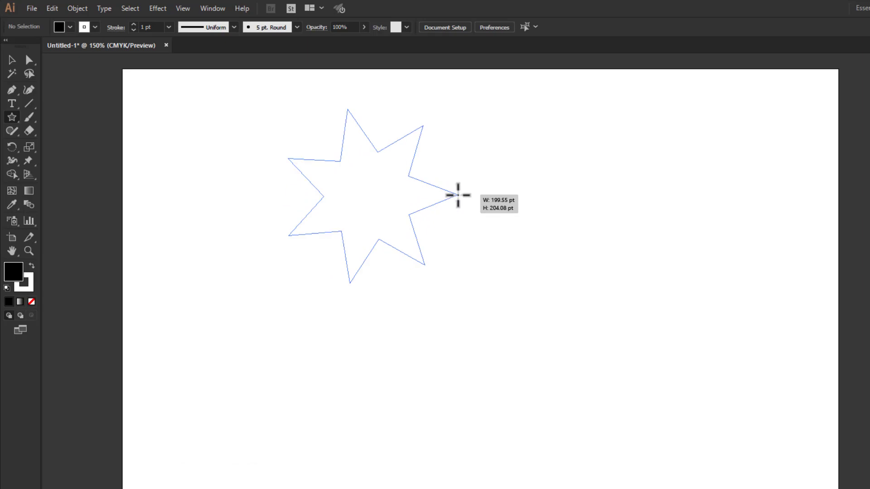
key(Up)
drag(458, 195, 456, 196)
key(Up)
key(Up)
key(Up)
key(Up)
key(Up)
key(Up)
key(Up)
click(12, 59)
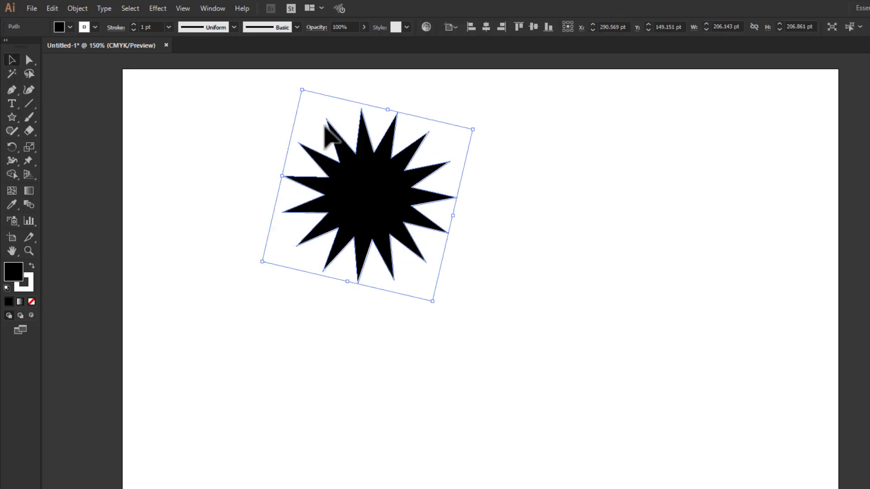
Move the 15-pointed star toward the centre of the artboard and delete it.
drag(369, 179, 417, 263)
scroll(457, 275, up, 2)
scroll(488, 309, down, 1)
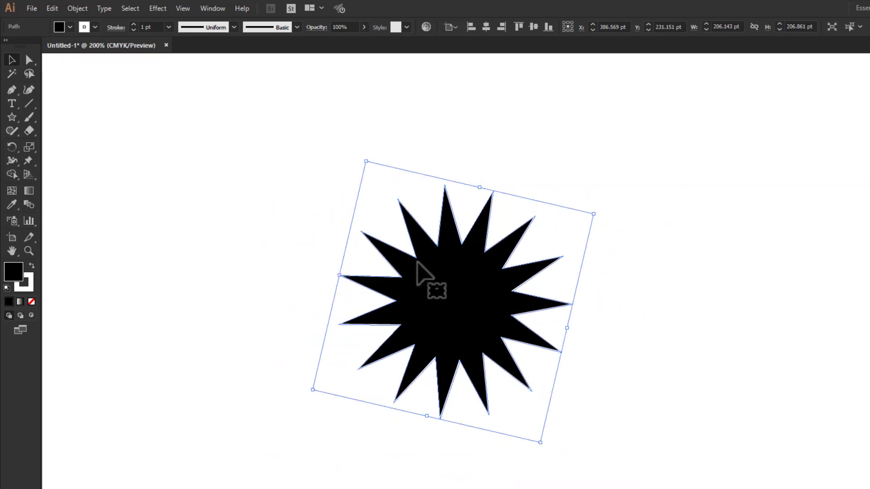
drag(298, 136, 496, 297)
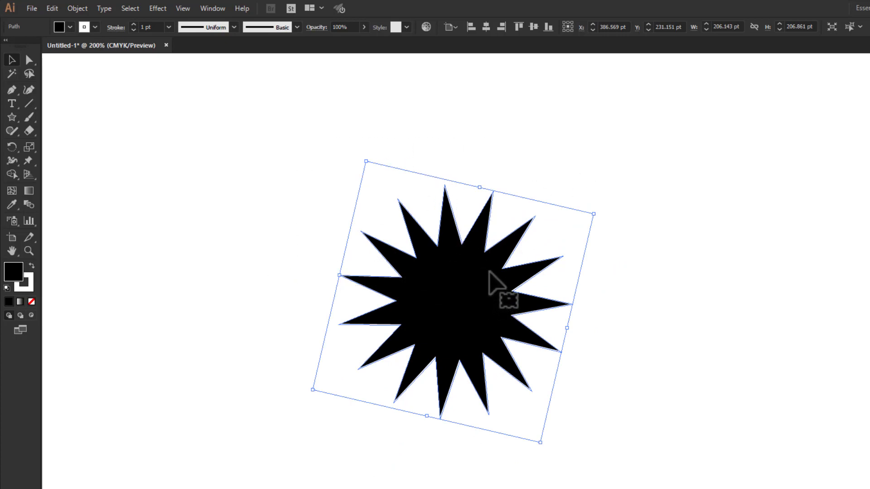
key(Delete)
Draw a star about 159 by 151 pt, raising its point count and reducing it to three to form a triangle.
click(13, 118)
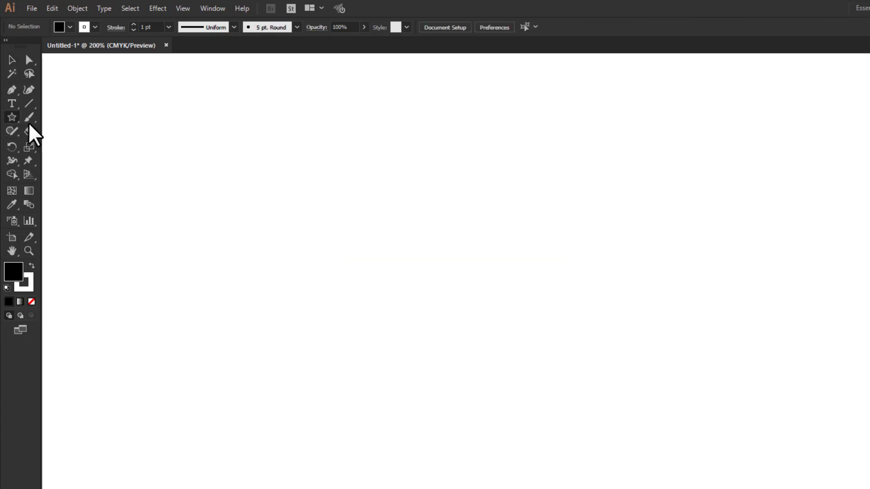
drag(377, 247, 476, 284)
key(Down)
key(Down)
key(Down)
key(Down)
key(Up)
key(Up)
key(Up)
key(Up)
key(Up)
key(Up)
key(Up)
key(Up)
key(Up)
key(Up)
key(Up)
key(Up)
key(Up)
key(Up)
key(Up)
key(Up)
key(Up)
key(Up)
key(Up)
key(Up)
key(Up)
key(Up)
key(Up)
key(Up)
key(Up)
key(Up)
key(Down)
key(Down)
key(Down)
key(Down)
key(Down)
key(Down)
key(Down)
key(Down)
key(Down)
key(Down)
key(Down)
key(Down)
key(Down)
key(Down)
key(Down)
key(Down)
key(Down)
key(Down)
key(Down)
key(Down)
key(Down)
key(Down)
key(Down)
key(Down)
key(Down)
key(Down)
key(Down)
key(Down)
key(Down)
key(Down)
key(Down)
key(Down)
key(Down)
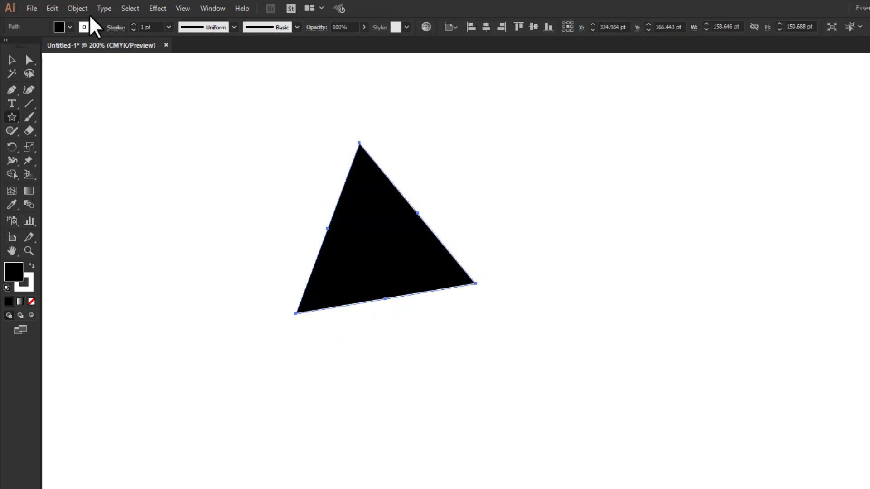
Select and delete the triangle.
click(12, 60)
drag(237, 198, 381, 275)
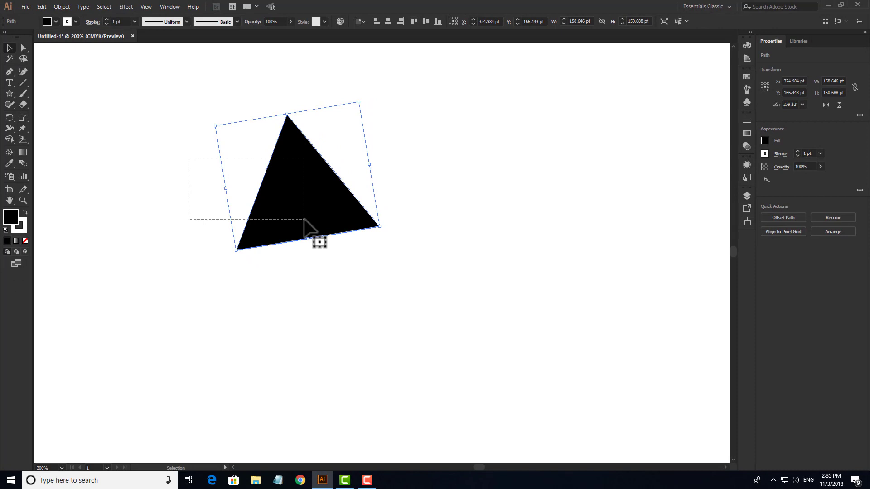
drag(304, 219, 305, 220)
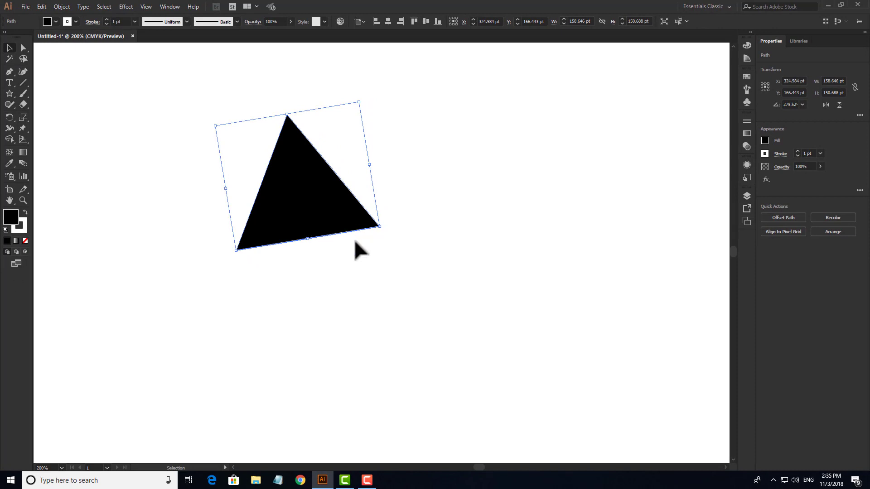
key(Delete)
Draw a tilted shape with the Polygon tool, varying its side count while drawing and finishing with six sides.
click(9, 93)
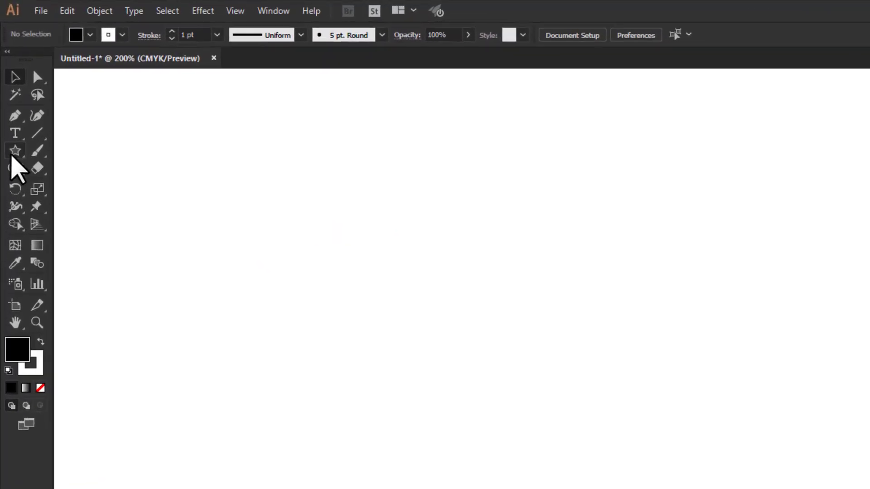
click(21, 170)
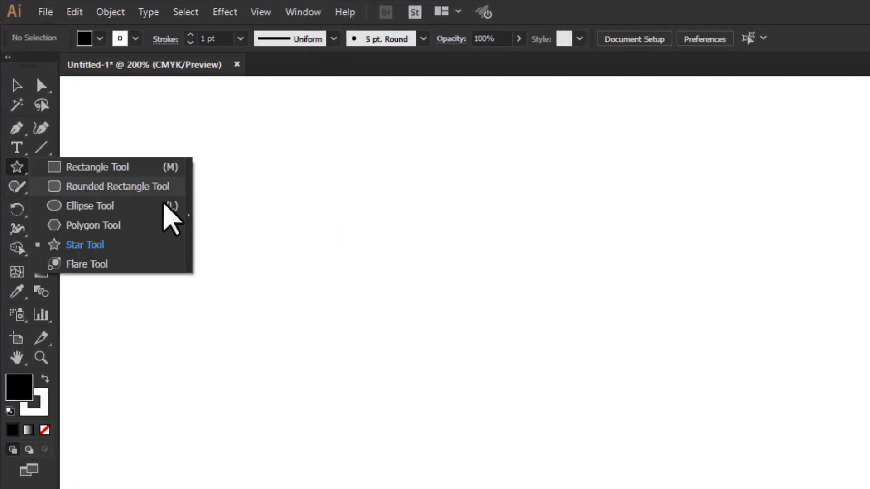
click(125, 228)
drag(370, 241, 473, 270)
key(Up)
key(Up)
key(Up)
key(Up)
key(Up)
key(Up)
key(Down)
key(Down)
key(Down)
key(Down)
key(Down)
key(Down)
key(Down)
key(Down)
key(Up)
key(Up)
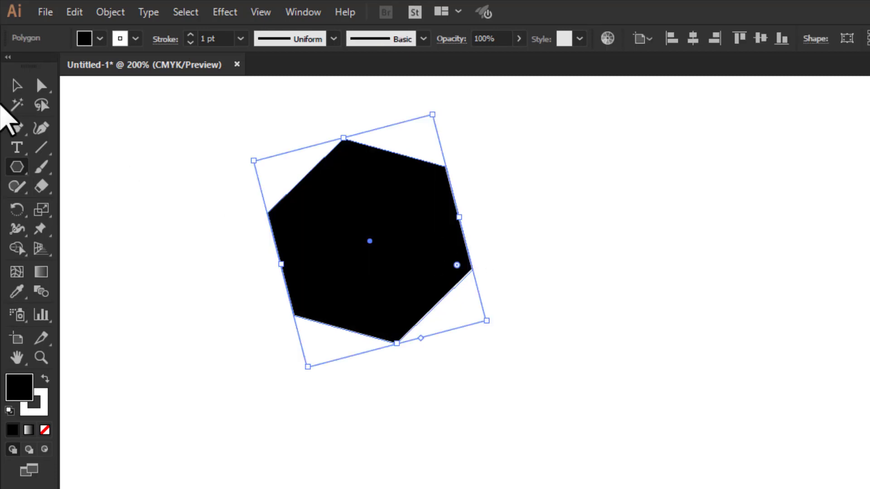
Select and delete the hexagon.
click(17, 105)
click(252, 169)
click(17, 85)
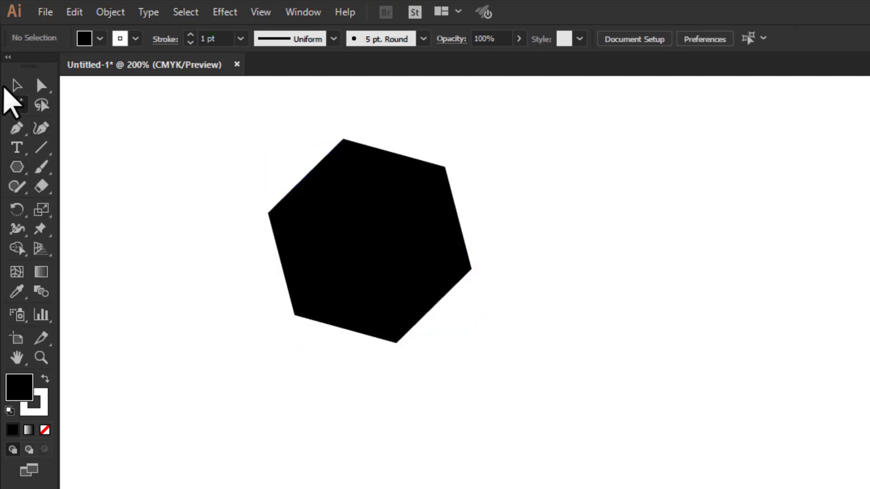
drag(163, 112, 742, 452)
key(Delete)
Draw a larger tilted hexagon about 359 by 379 pt and move it toward the middle of the artboard.
click(17, 167)
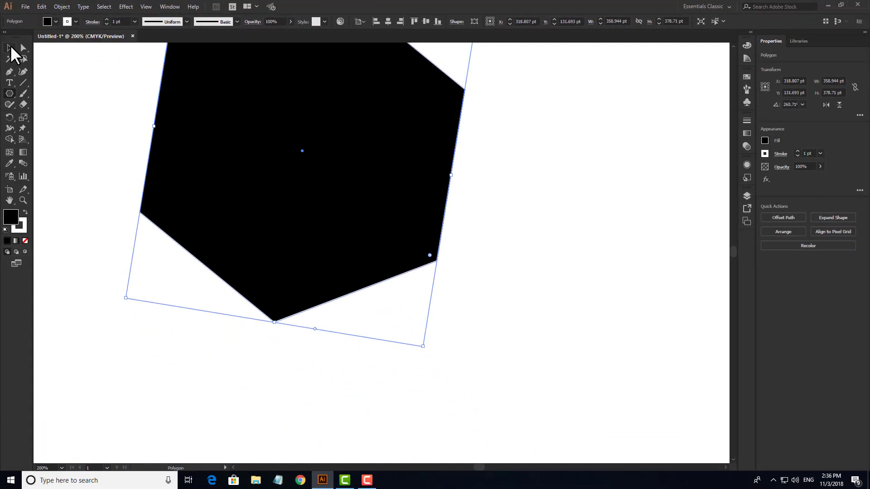
click(10, 48)
scroll(272, 158, down, 1)
drag(350, 258, 416, 406)
drag(431, 318, 520, 393)
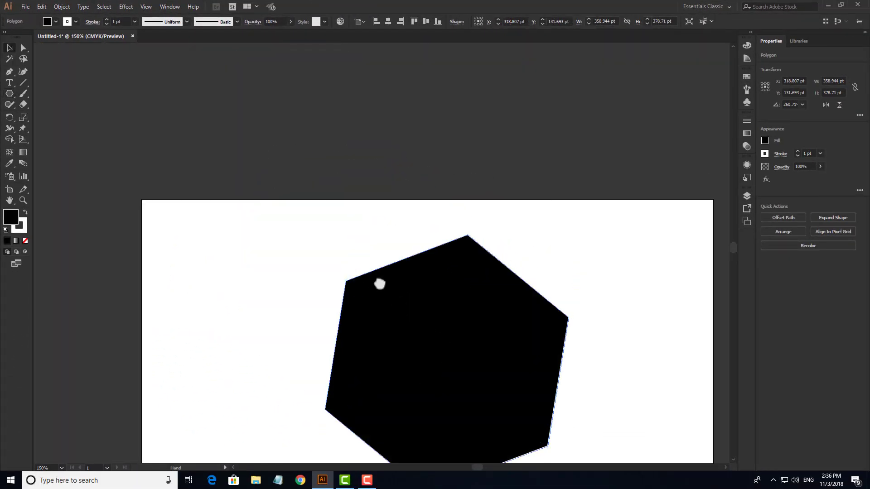
Select and delete the larger hexagon.
drag(380, 284, 367, 204)
scroll(319, 165, up, 1)
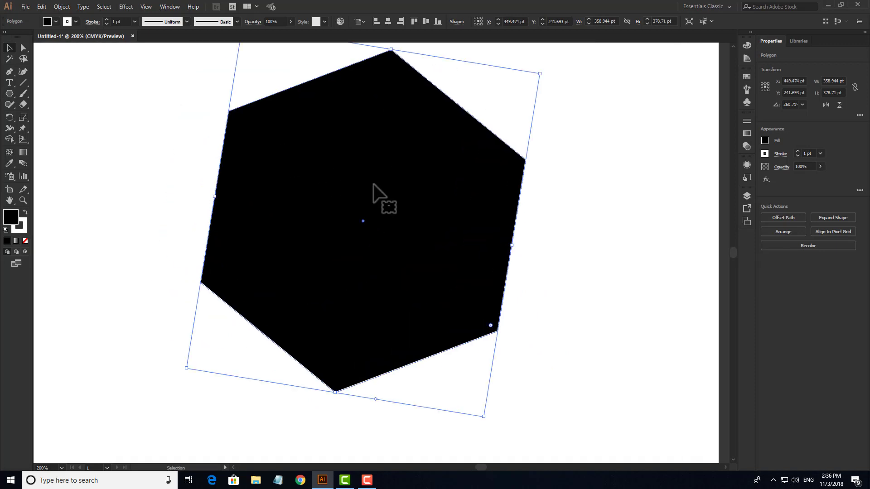
drag(532, 82, 453, 121)
key(Delete)
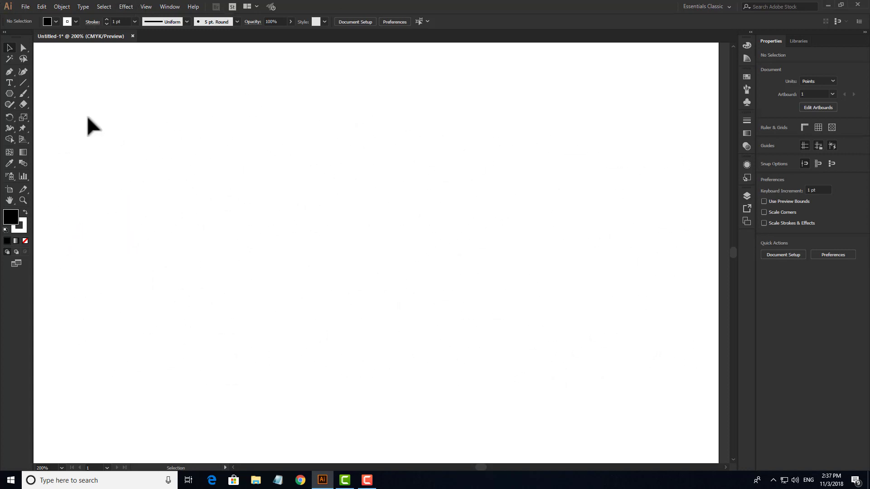
Draw many overlapping rotated hexagon copies in one pass with the Polygon tool, spanning about 246 by 236 pt.
click(14, 93)
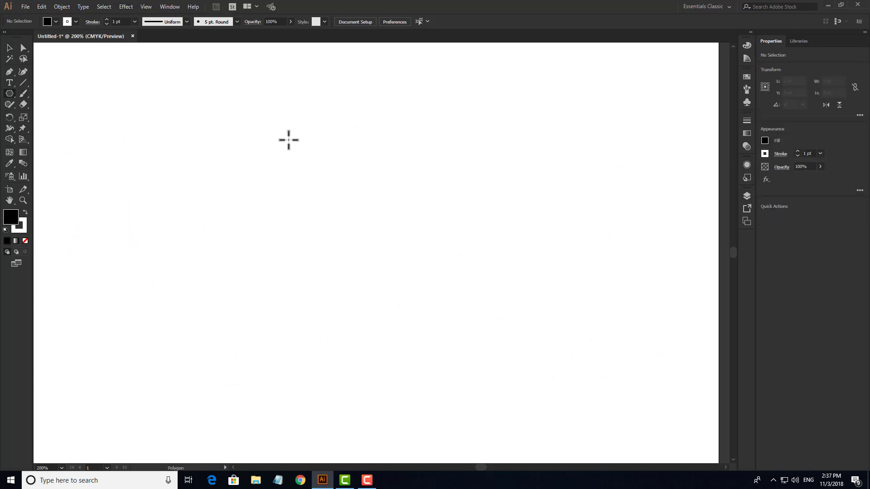
drag(287, 139, 214, 223)
key(grave)
scroll(293, 147, up, 2)
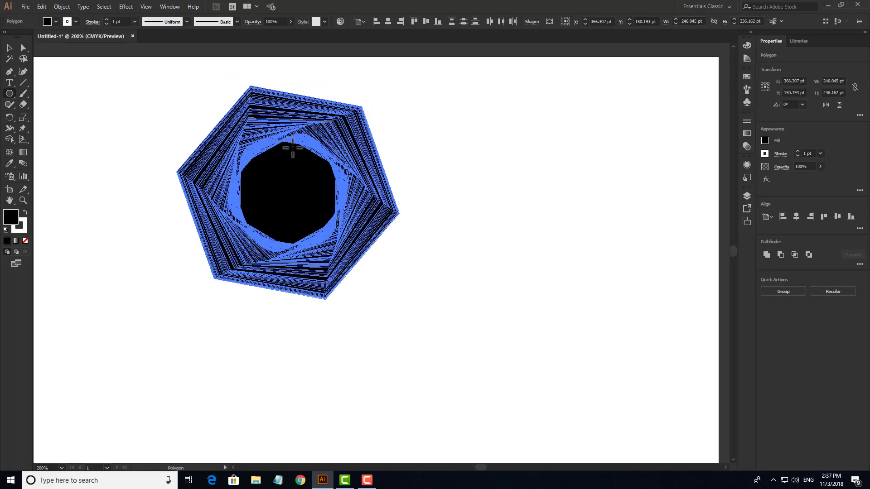
scroll(292, 148, up, 1)
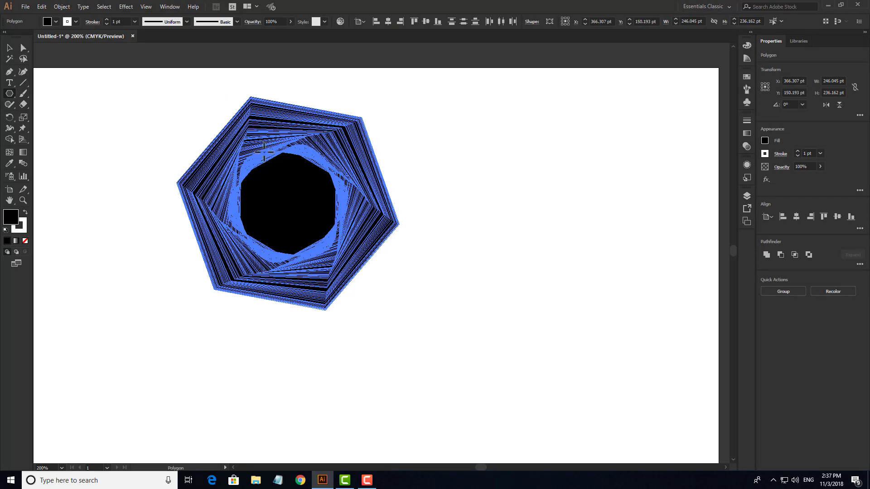
Select all hexagon copies and give them a black stroke with no fill by swapping fill and stroke.
click(6, 48)
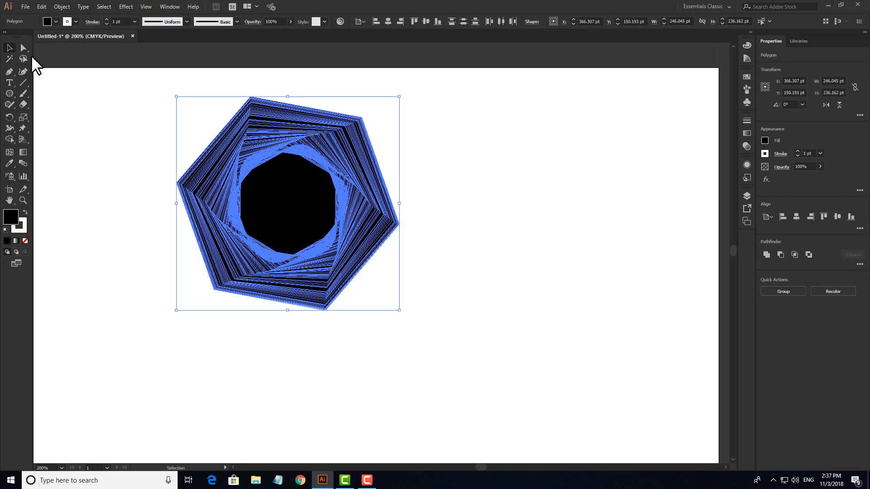
drag(107, 86, 532, 328)
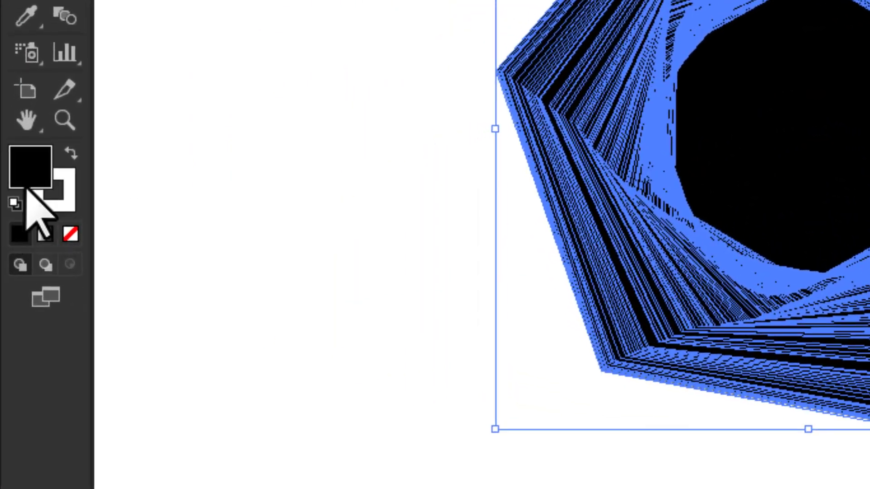
click(71, 153)
click(76, 235)
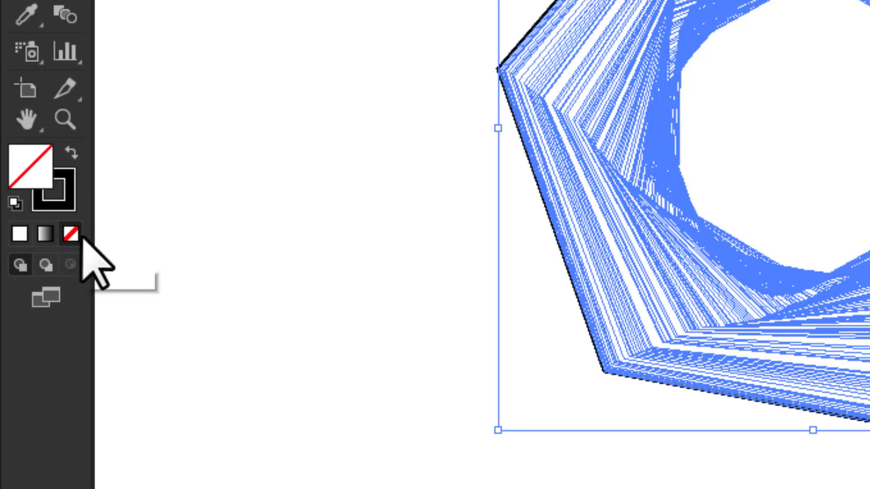
Set the stroke weight of all the hexagon copies to 0.25 pt and deselect them.
click(228, 71)
drag(145, 127, 459, 316)
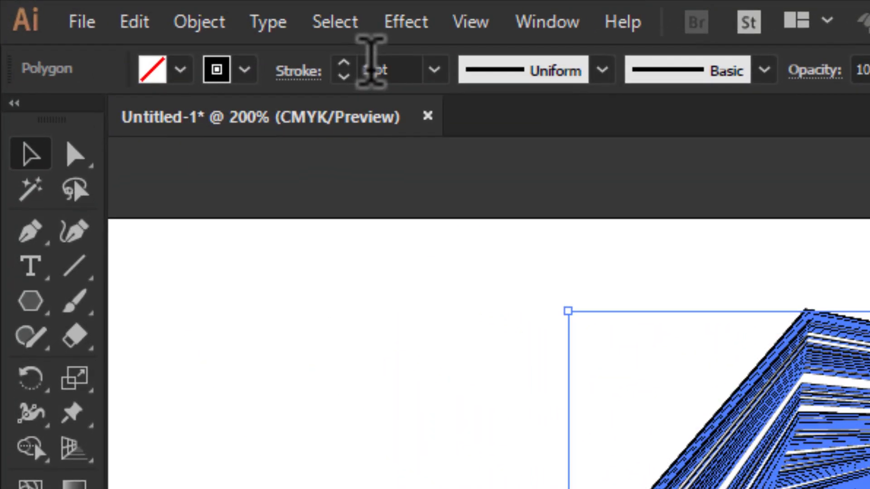
scroll(371, 64, down, 4)
key(ctrl+shift+a)
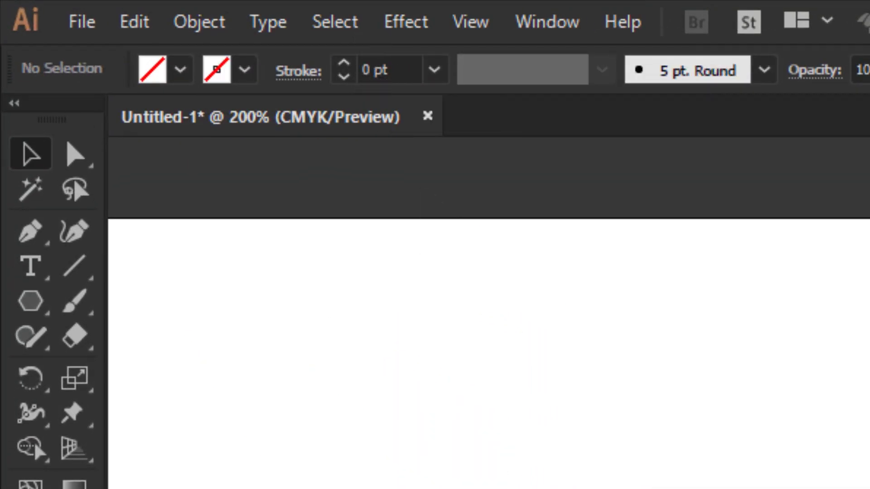
key(ctrl+a)
scroll(411, 63, up, 1)
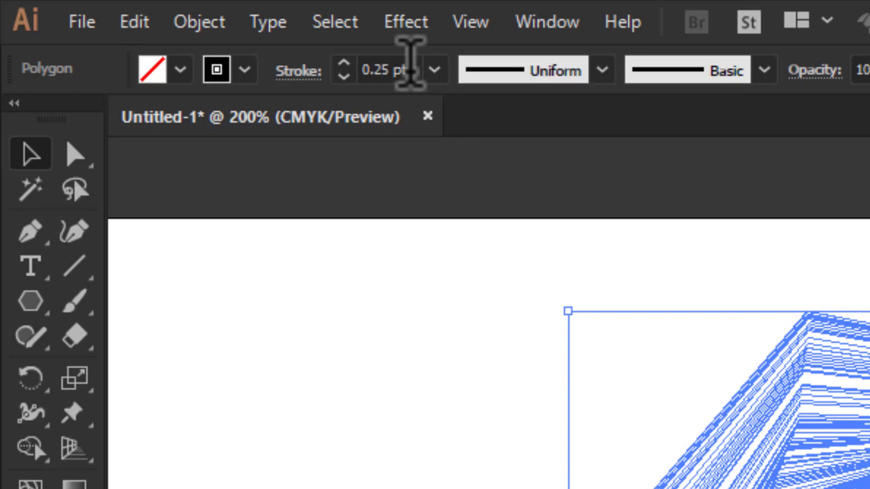
click(392, 318)
scroll(518, 370, up, 2)
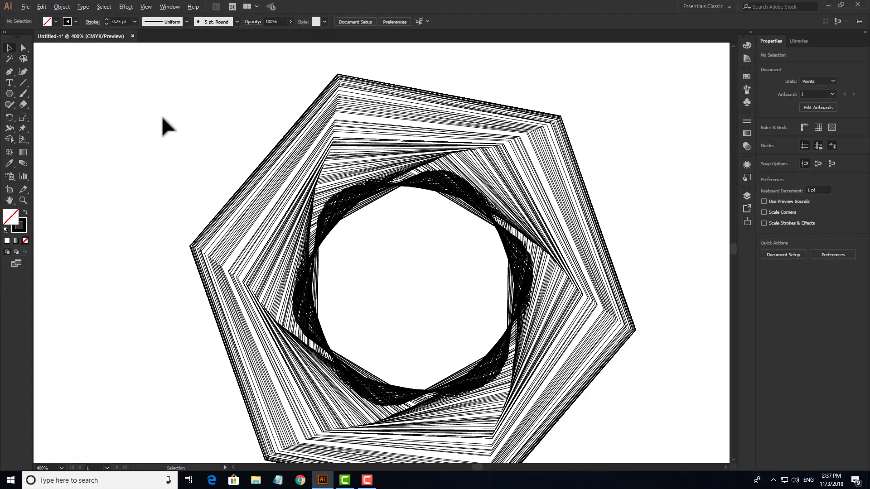
Select and delete the whole hexagon line pattern.
scroll(159, 139, down, 2)
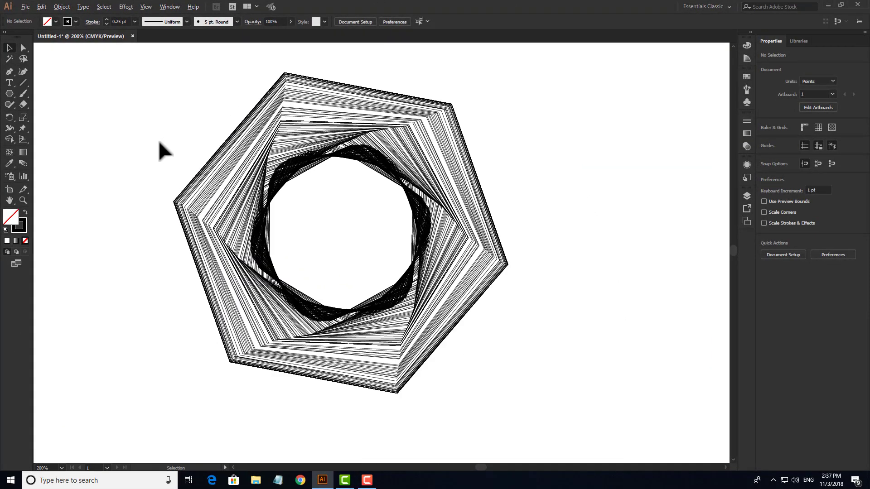
drag(131, 118, 391, 306)
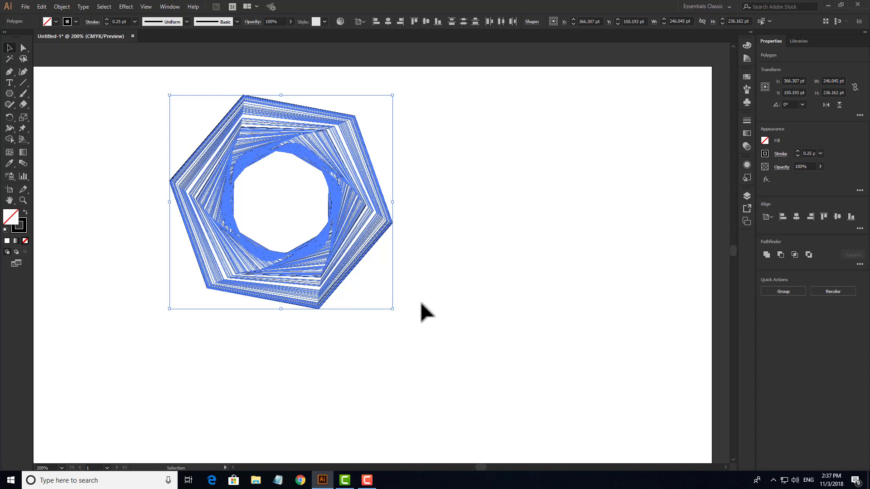
key(Delete)
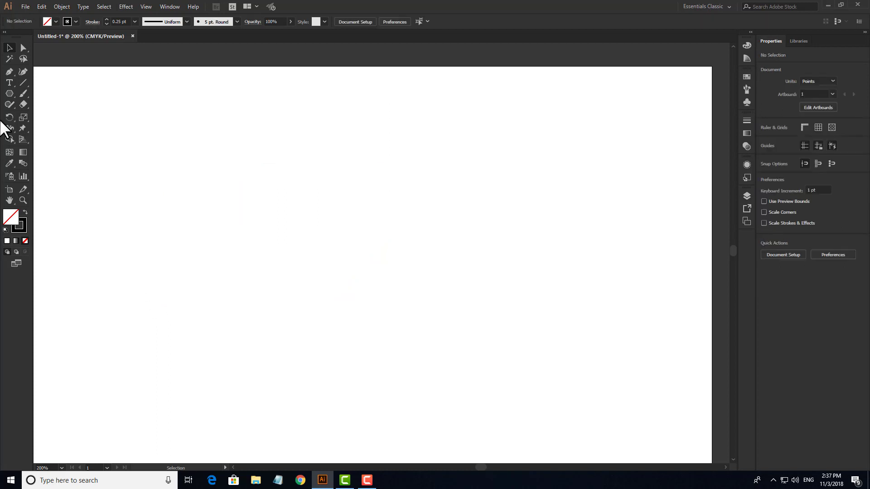
Draw many overlapping rotated copies in one pass with the Star tool, spanning about 174 by 176 pt, and deselect them.
drag(10, 94, 54, 135)
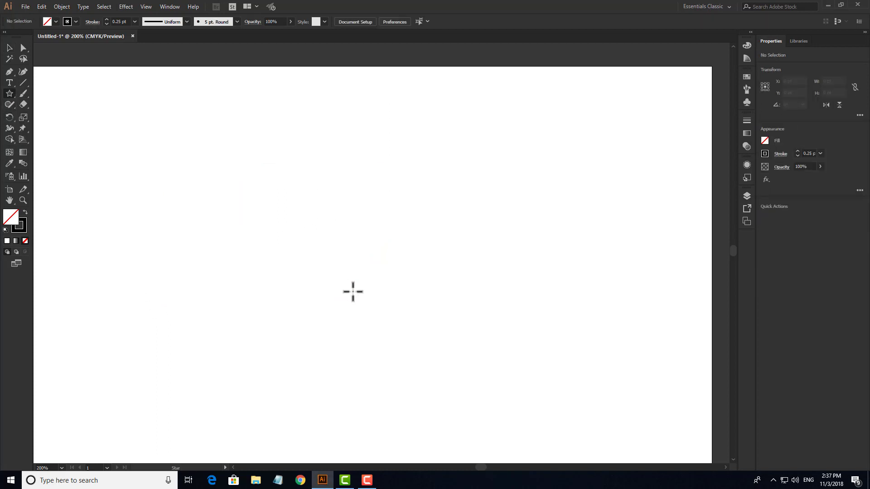
mouse_move(331, 278)
mouse_down()
mouse_move(409, 319)
mouse_move(385, 338)
mouse_move(282, 326)
mouse_move(437, 326)
mouse_up()
key(grave)
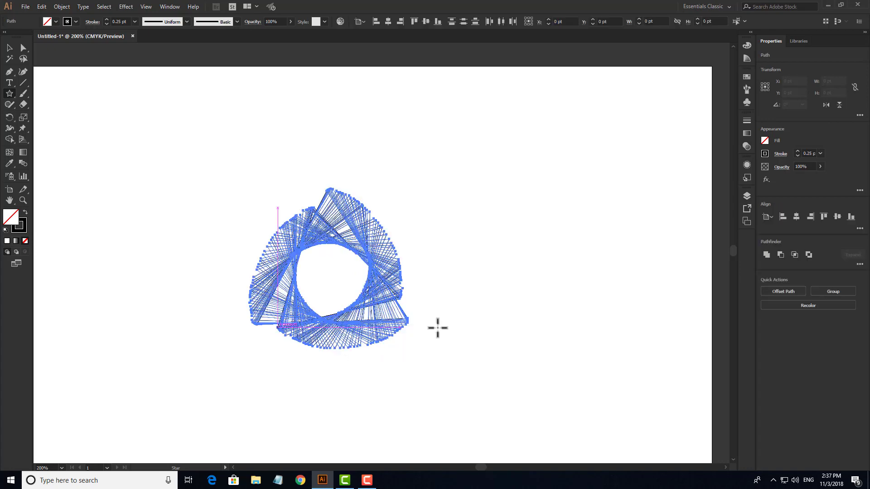
click(10, 49)
click(179, 140)
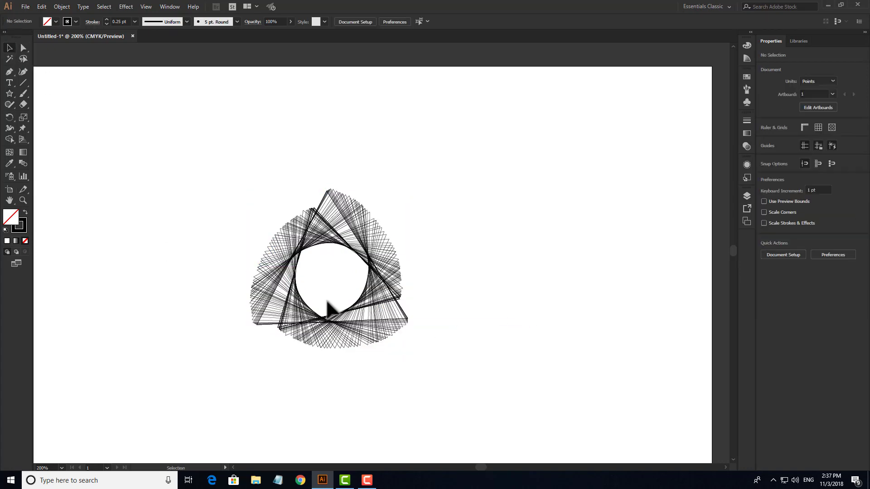
Select and delete the complete triangular line pattern made with the Star tool.
scroll(299, 289, up, 2)
drag(297, 283, 301, 272)
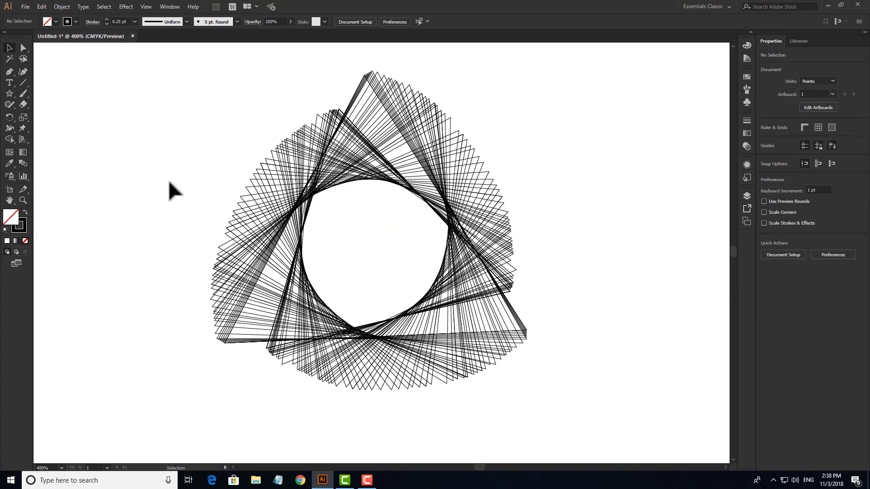
drag(175, 95, 595, 392)
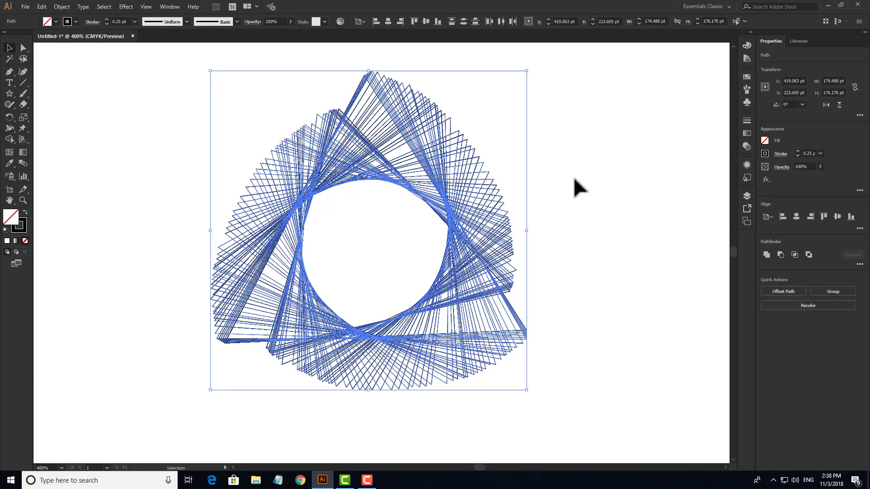
key(Delete)
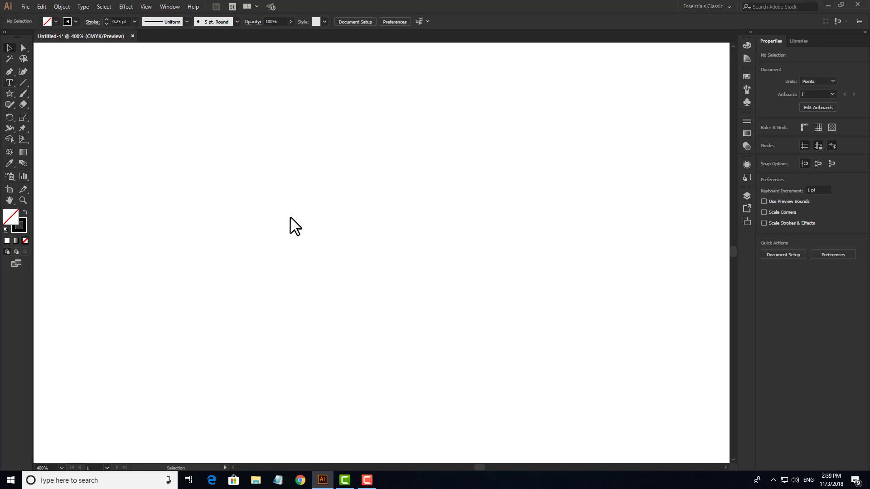
key(t)
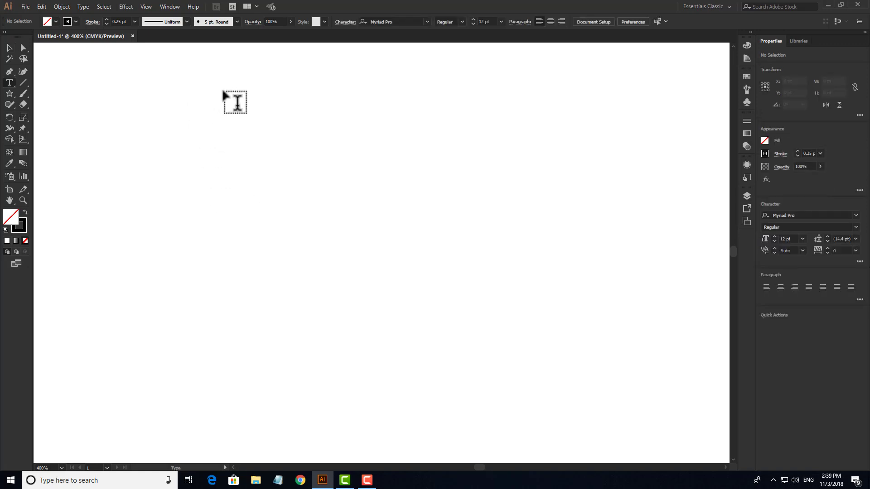
click(166, 5)
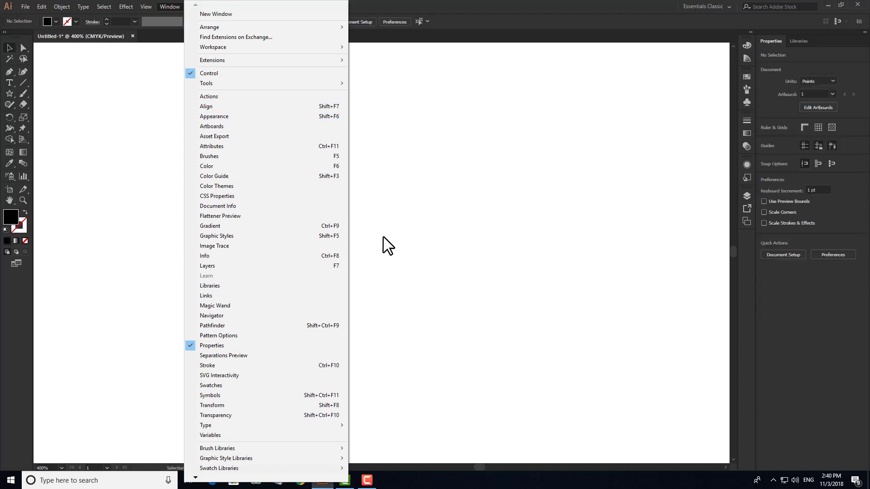
click(397, 268)
Open the Character panel and move it away from the middle of the artboard.
key(ctrl+t)
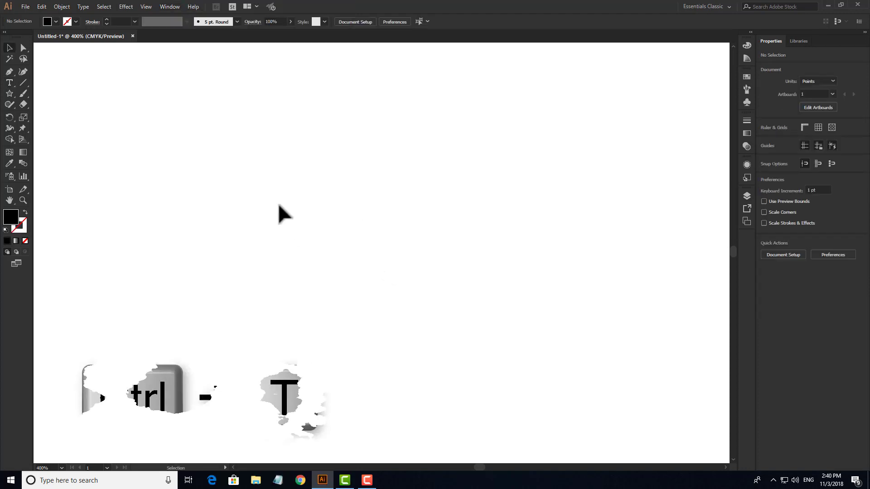
drag(272, 191, 488, 292)
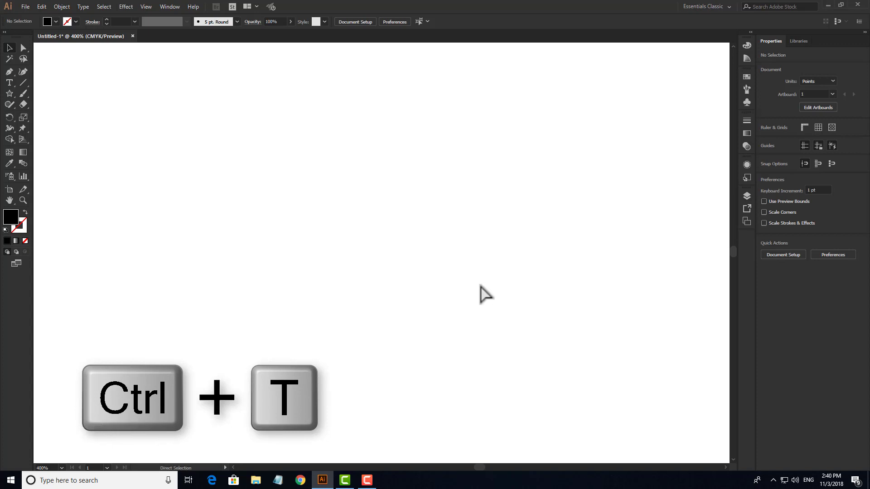
key(ctrl+t)
drag(371, 58, 550, 86)
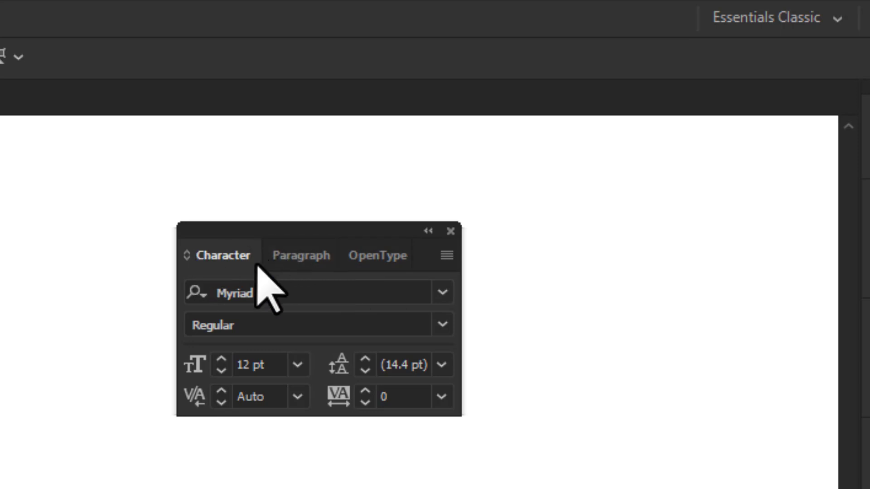
drag(298, 231, 552, 217)
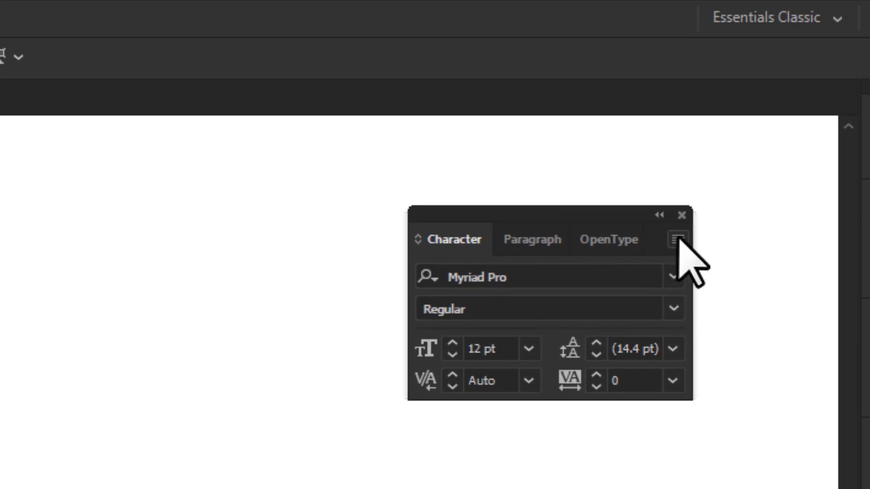
Expand the Character panel to show all its options and reposition it slightly.
click(677, 240)
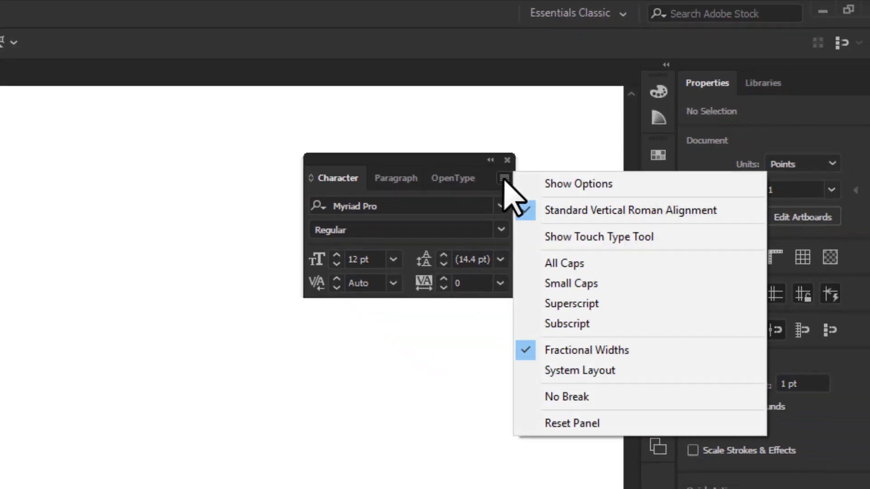
click(558, 183)
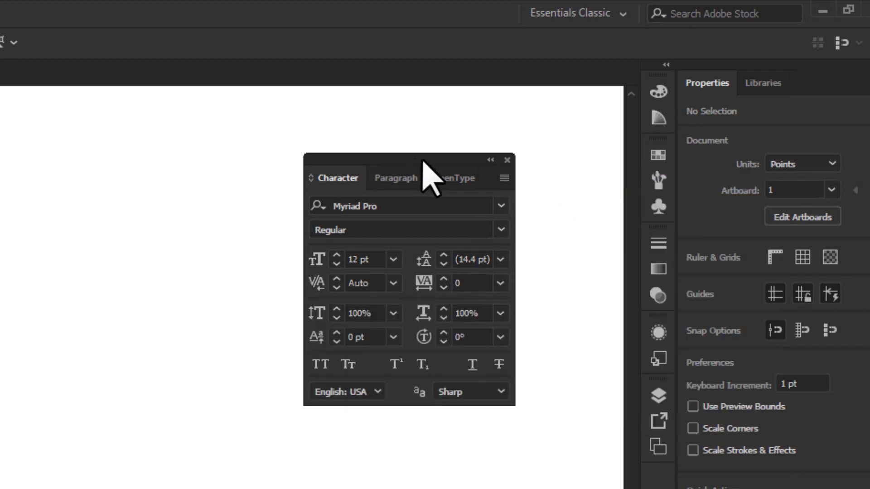
drag(423, 159, 431, 188)
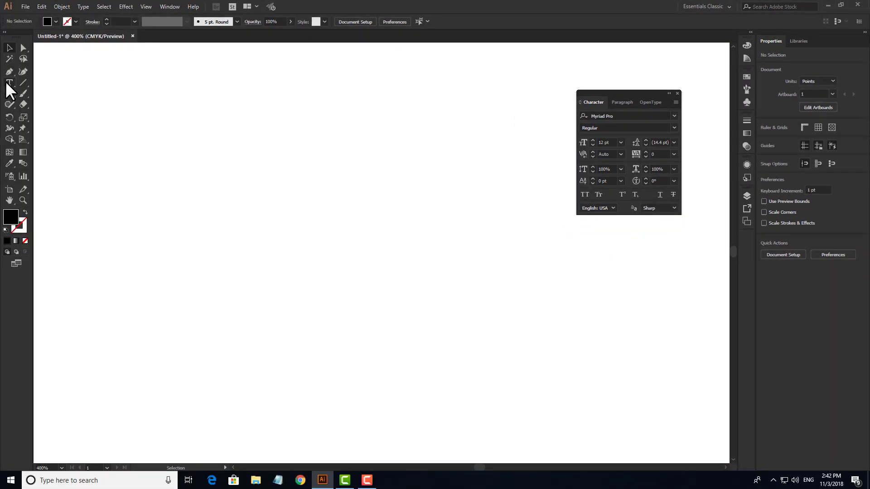
Place a point text object with the placeholder "Lorem ipsum" on the artboard and select it as an object.
key(t)
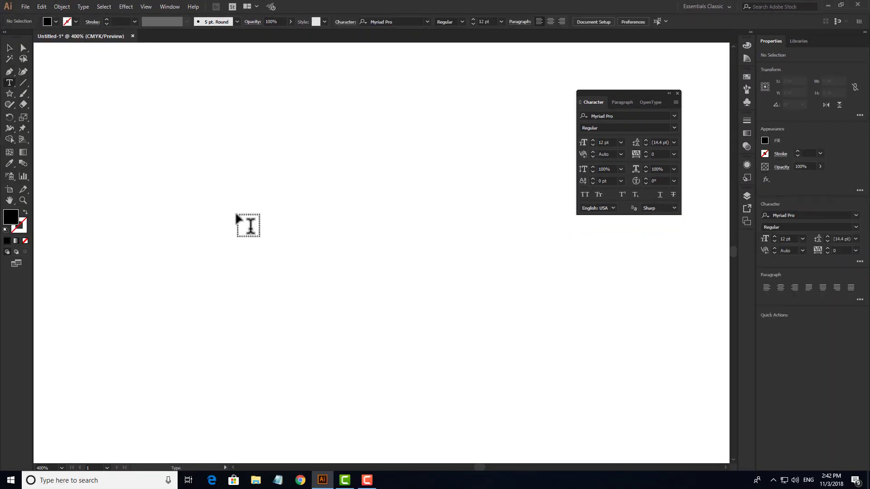
click(210, 206)
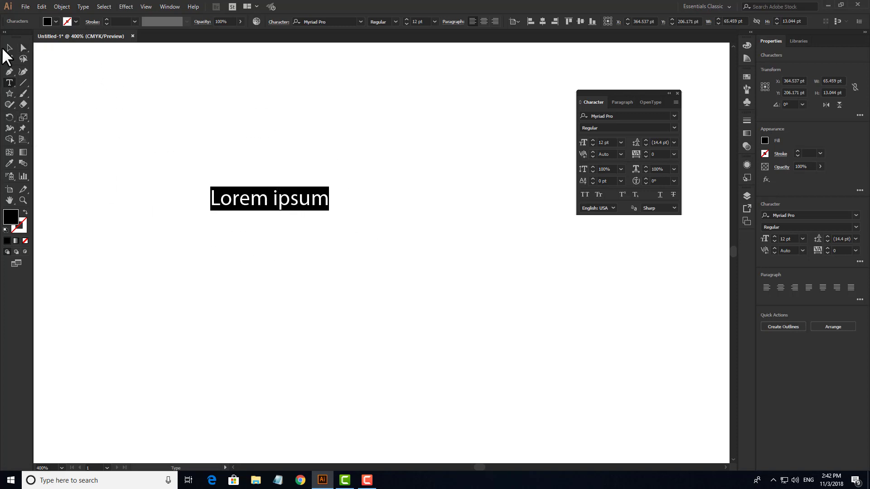
click(6, 48)
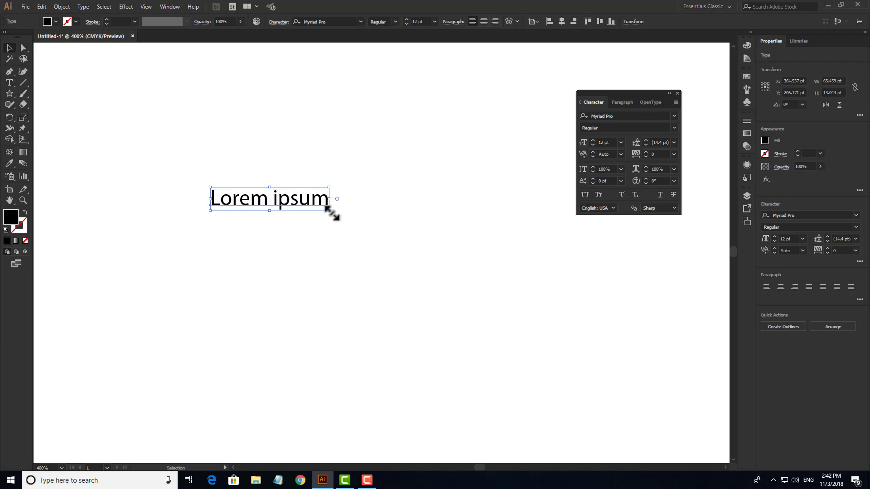
Scale the "Lorem ipsum" text up to about 32 pt and move it close to the Character panel.
drag(332, 213, 431, 229)
drag(363, 225, 394, 210)
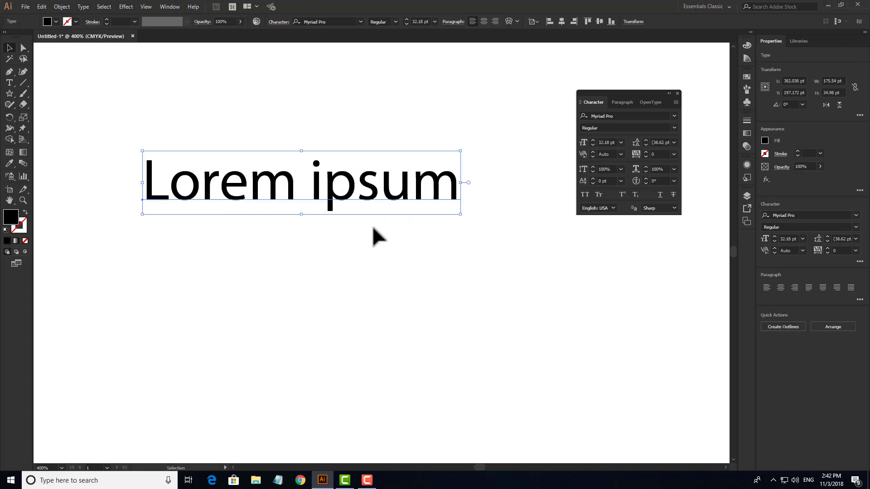
click(428, 255)
drag(260, 112, 371, 237)
mouse_move(364, 178)
mouse_down()
mouse_move(398, 175)
mouse_move(378, 173)
mouse_up()
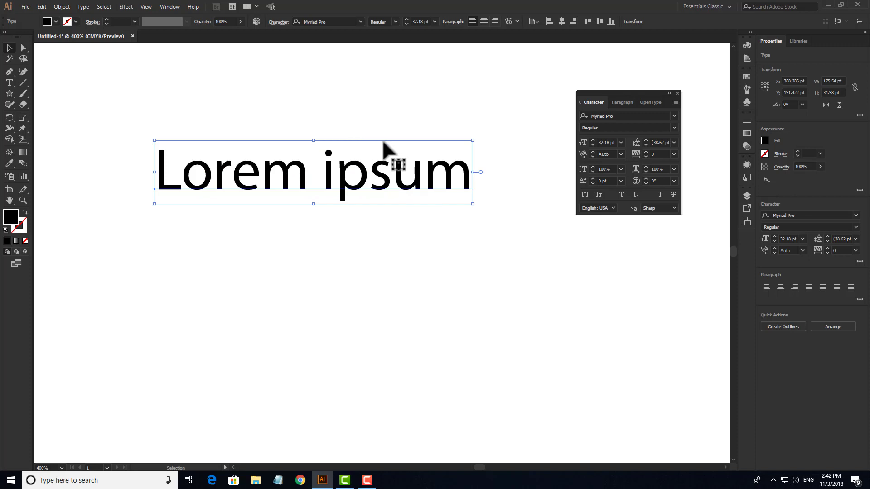
drag(358, 154, 486, 162)
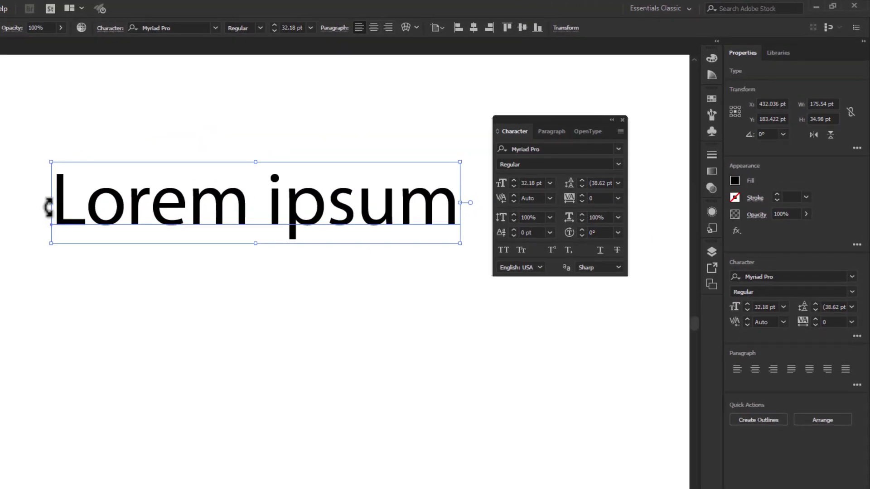
Scale the "Lorem ipsum" text down proportionally to about 25.7 pt, roughly 140 by 28 pt overall.
drag(223, 164, 289, 168)
drag(137, 213, 142, 213)
scroll(463, 194, up, 1)
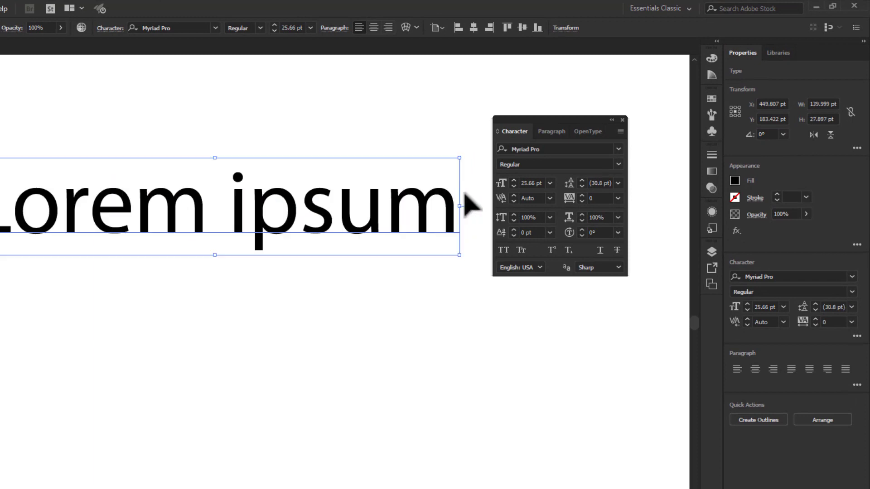
drag(413, 214, 413, 209)
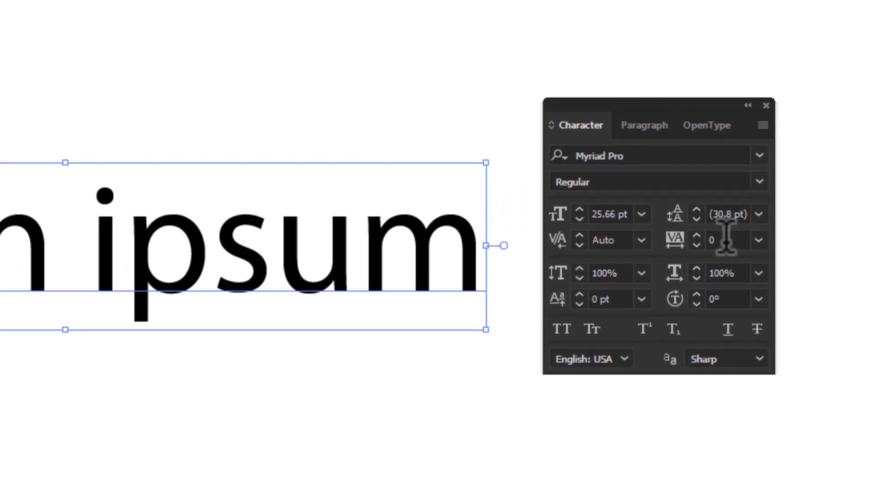
Widen the letter spacing of the "Lorem ipsum" text by gradually raising its tracking to 102.
scroll(727, 238, up, 3)
scroll(725, 237, up, 3)
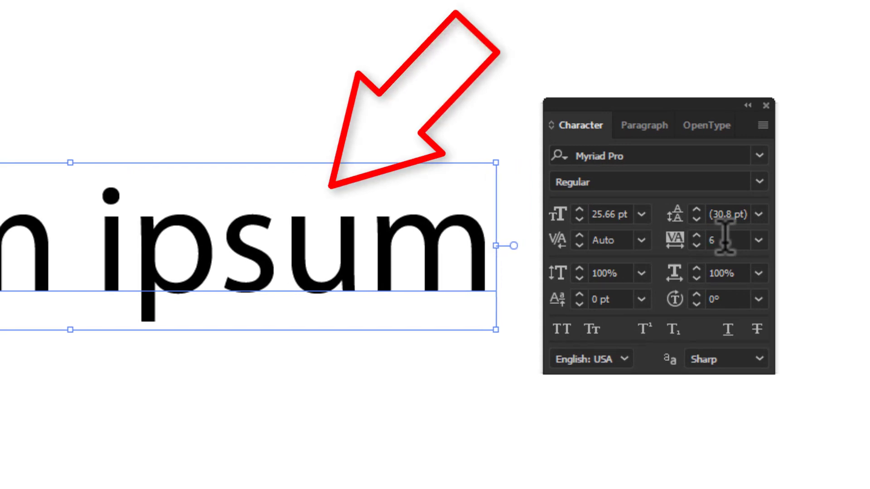
scroll(725, 236, up, 20)
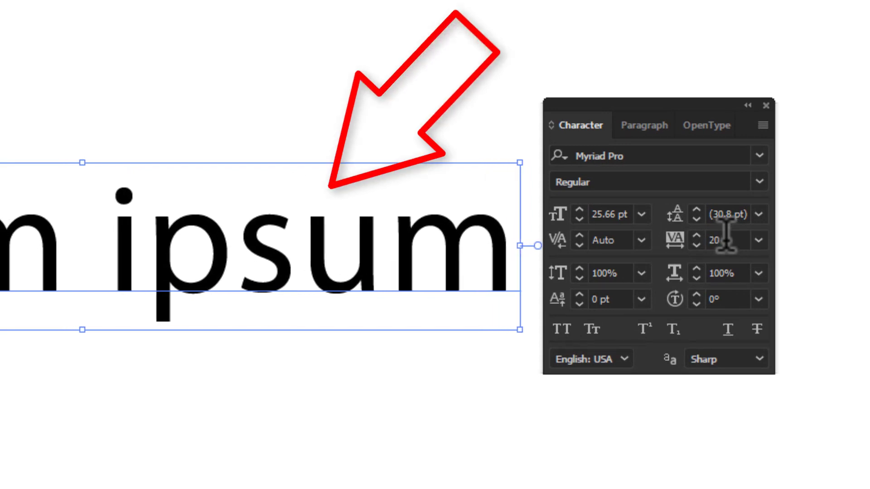
scroll(726, 238, up, 20)
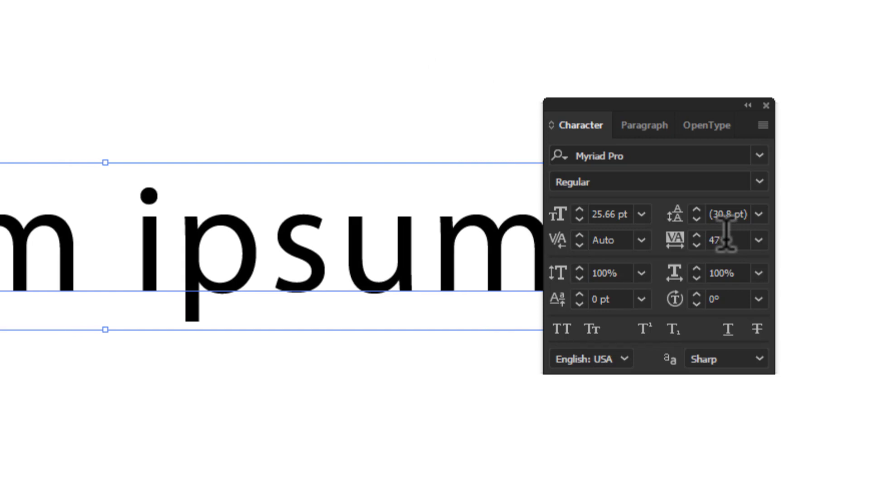
scroll(726, 238, up, 20)
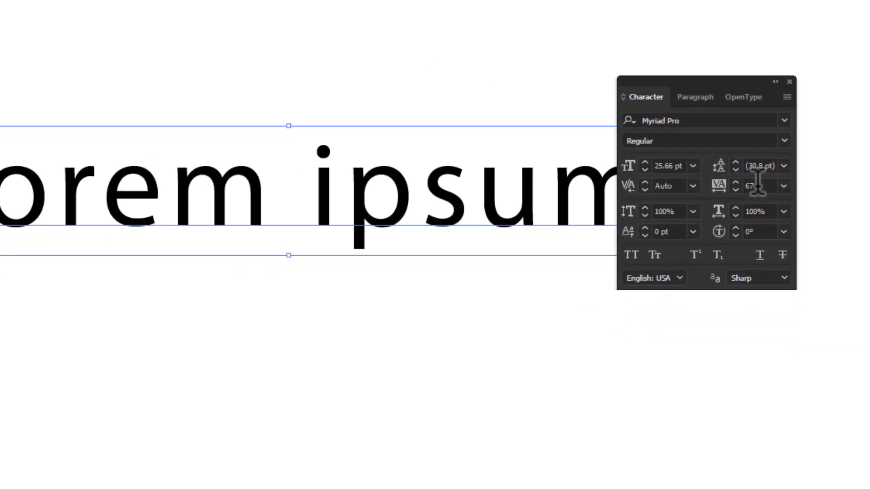
scroll(769, 166, up, 20)
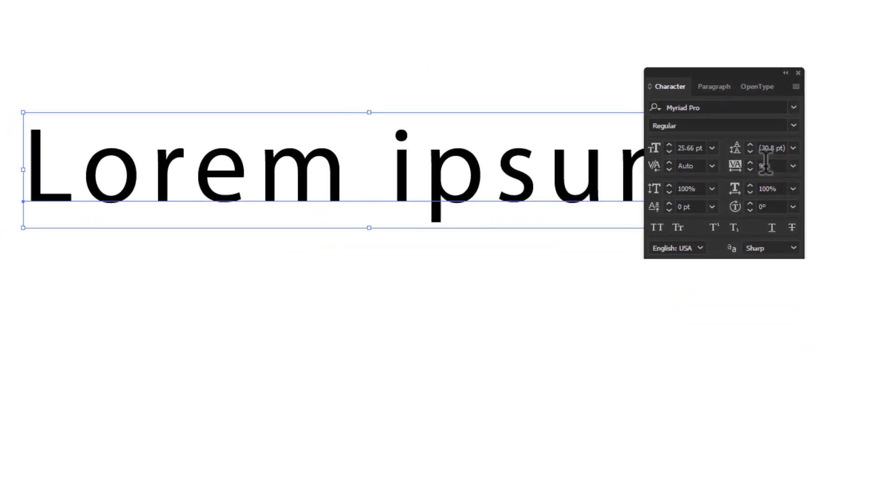
scroll(766, 166, up, 2)
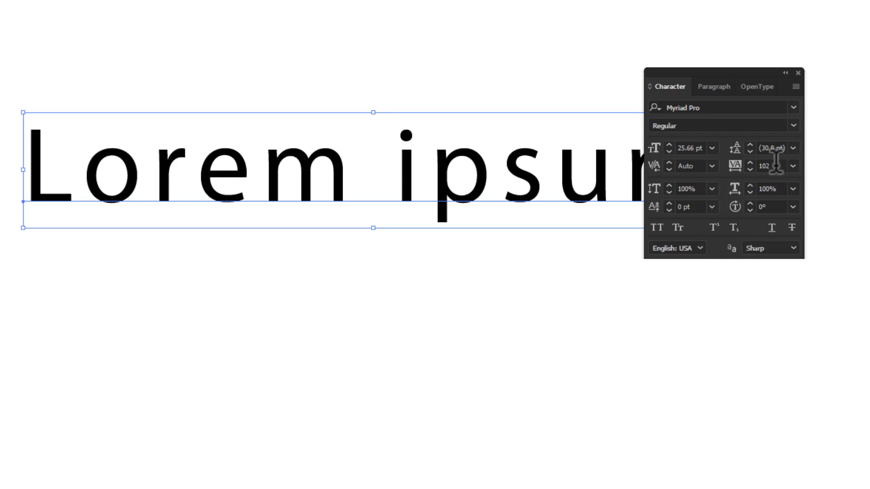
Lower the tracking of the "Lorem ipsum" text and reset it to 0.
scroll(775, 166, down, 19)
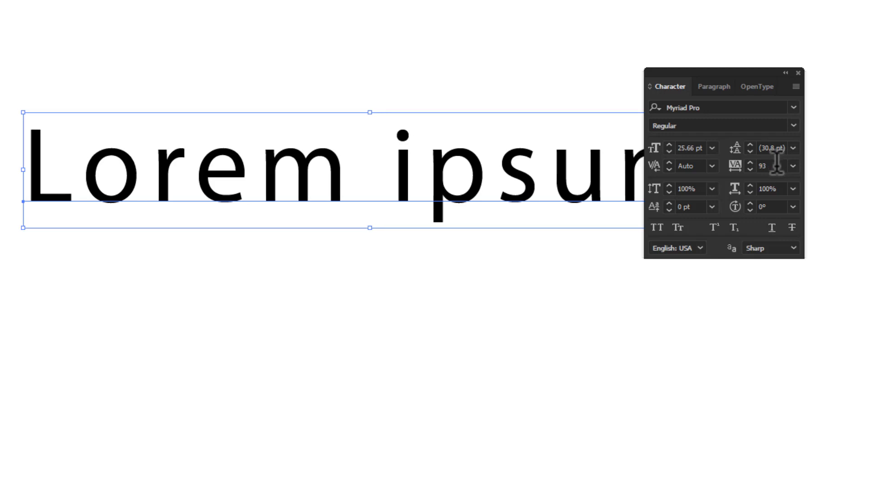
click(762, 166)
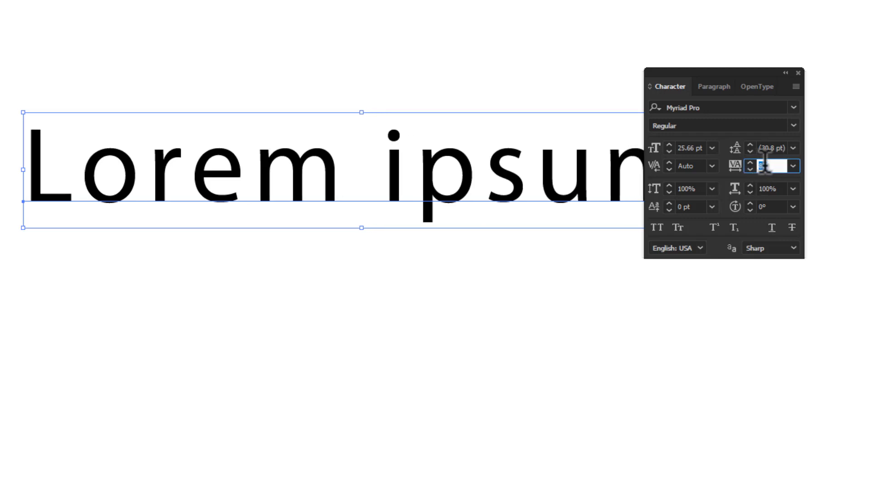
text(0)
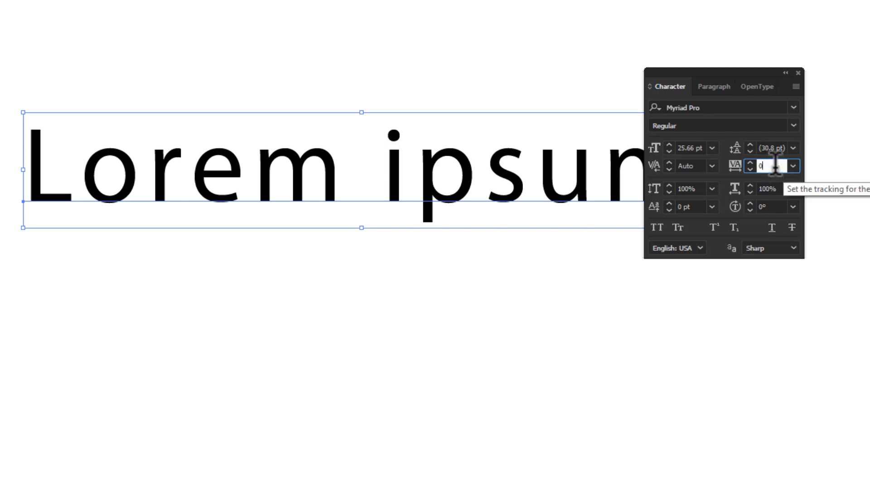
key(Return)
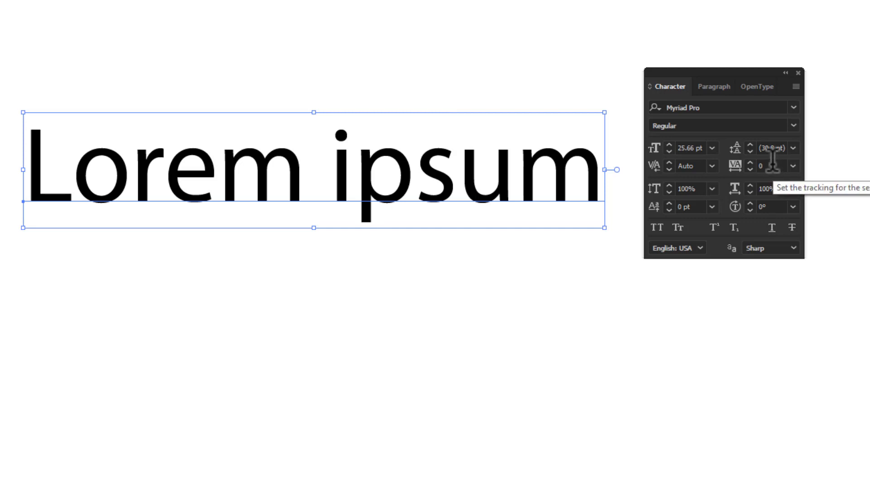
Tighten the "Lorem ipsum" letters until they overlap by gradually lowering the tracking to -142.
scroll(771, 163, down, 20)
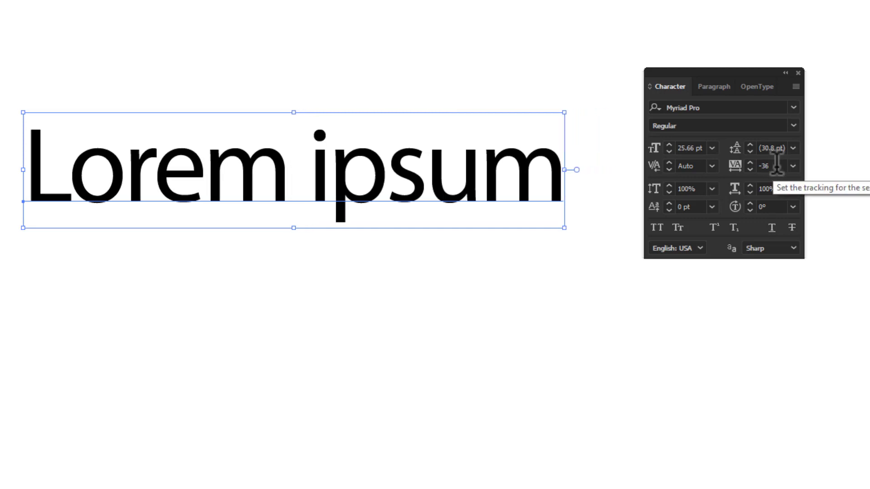
scroll(777, 166, down, 20)
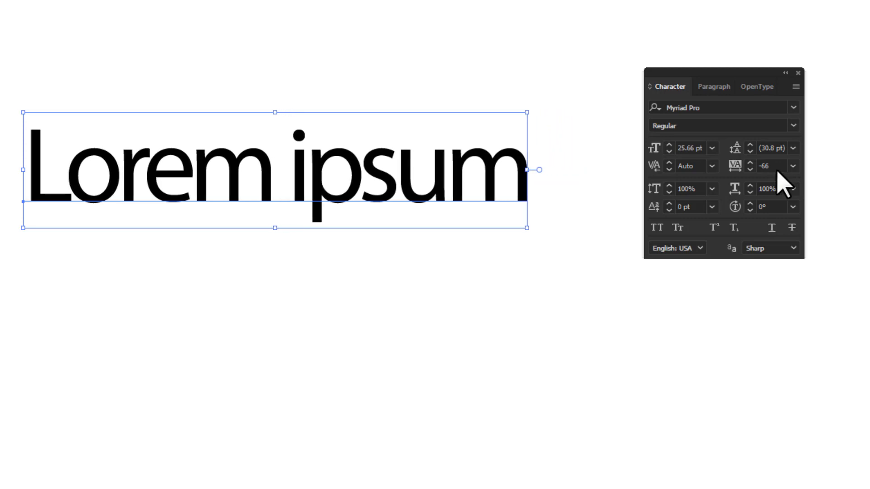
scroll(777, 167, down, 20)
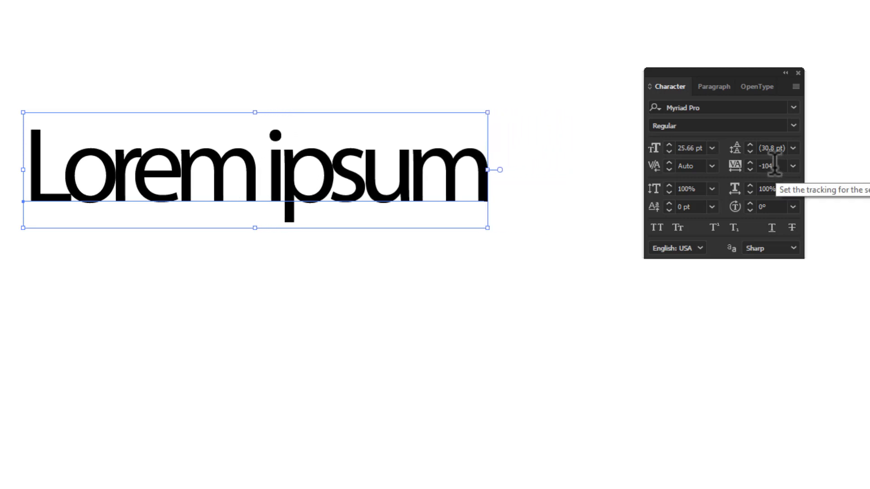
scroll(775, 164, down, 20)
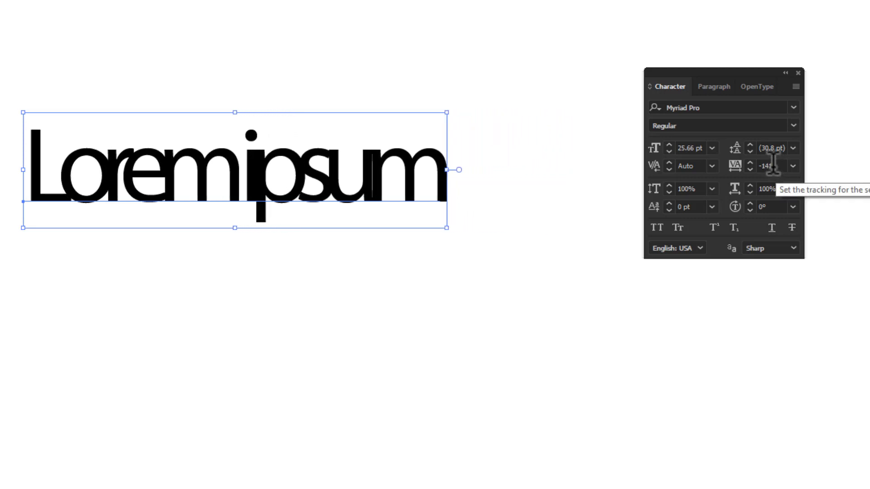
scroll(774, 164, down, 1)
Restore the "Lorem ipsum" tracking to 0 and close the Character panel.
drag(785, 164, 705, 166)
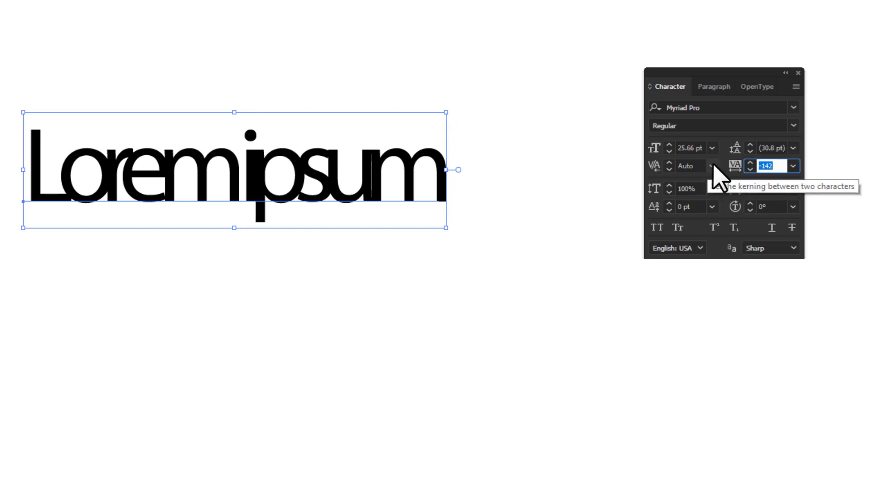
text(0)
key(Return)
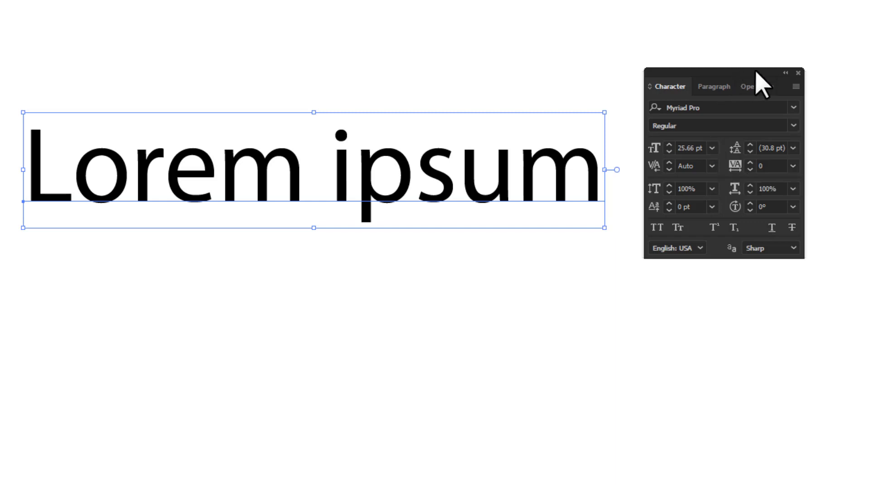
click(798, 73)
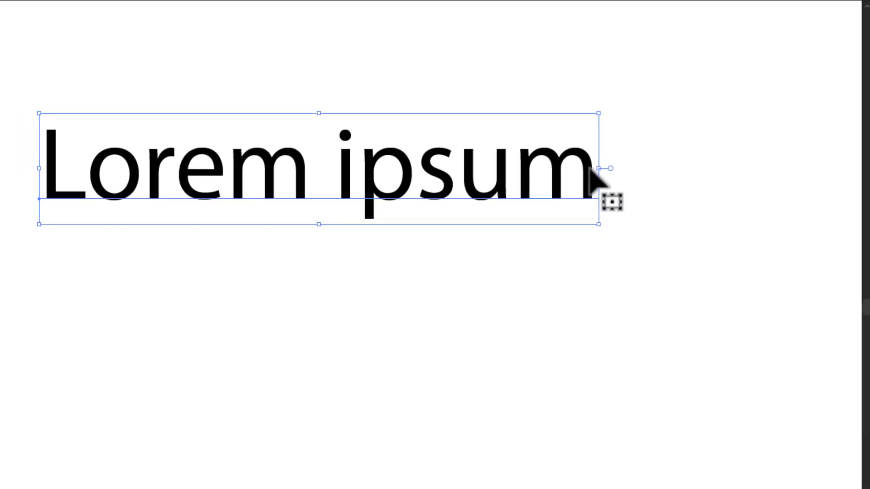
Reselect the "Lorem ipsum" text and shift it slightly to about X 447.1 pt, Y 189.4 pt.
drag(634, 89, 514, 215)
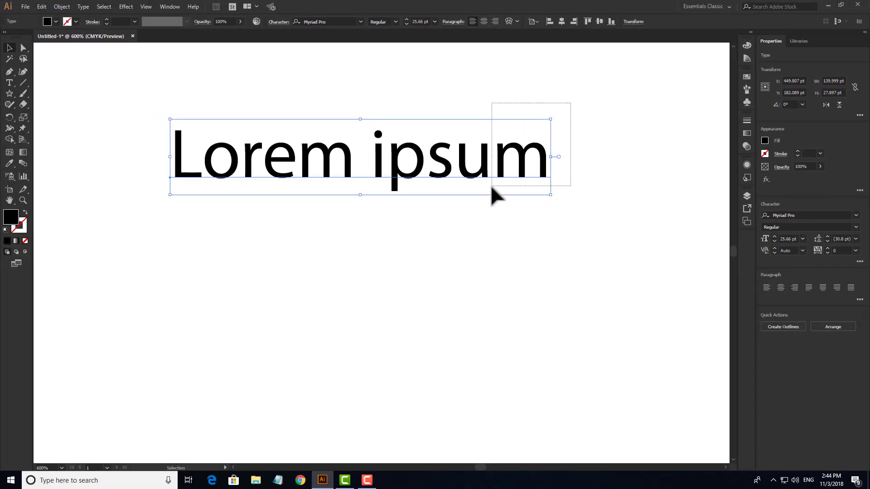
drag(492, 187, 443, 191)
drag(561, 106, 420, 227)
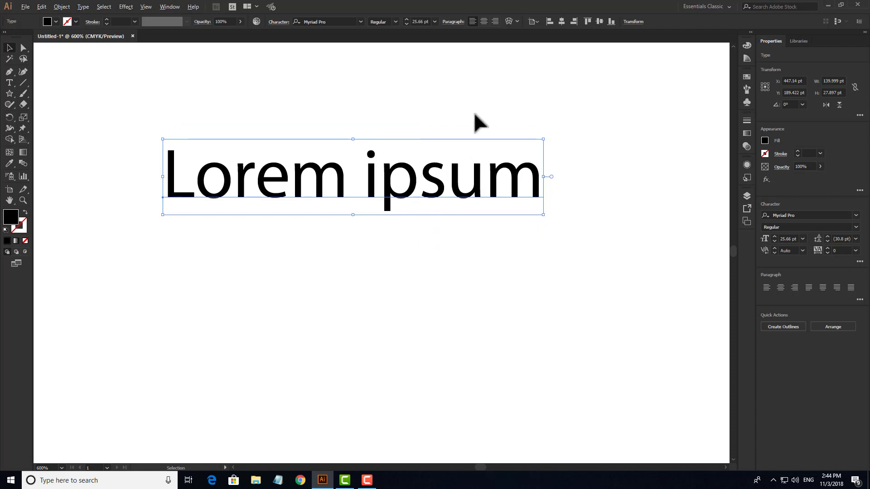
Tighten the selected text's tracking directly on the artboard in steps of 20, down to about -160.
key(alt+Left)
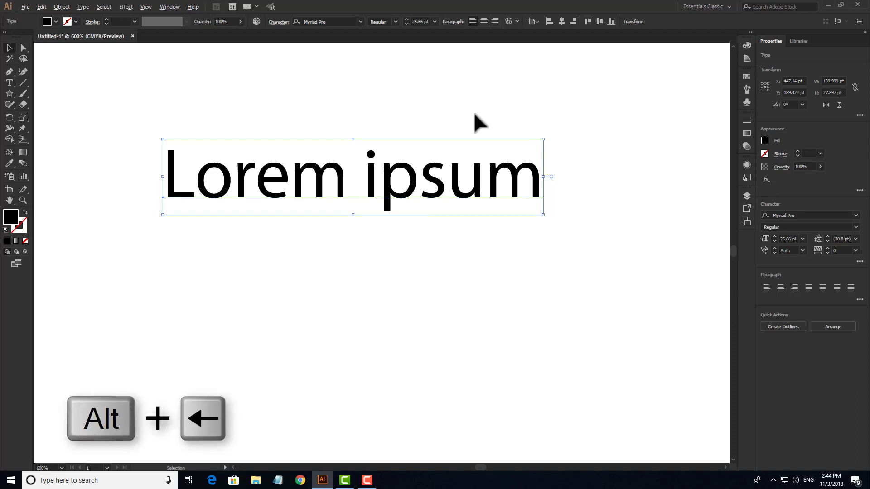
key(alt+Left)
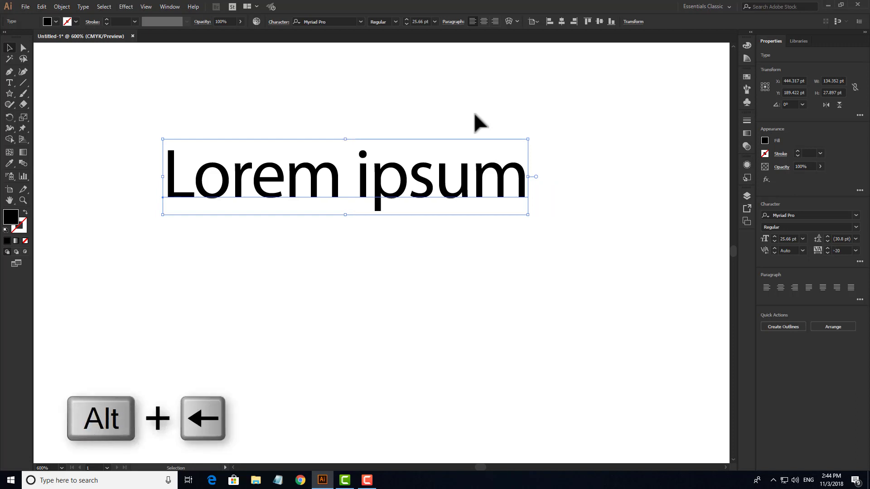
key(alt+Left)
key(alt+Left)
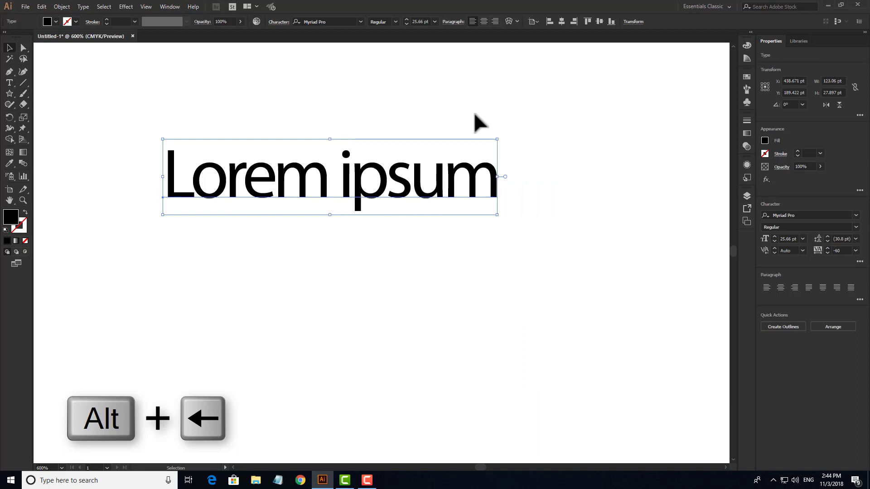
key(alt+Left)
key(alt+Left)
key(alt+Left)
key(alt+Left)
key(alt+Left)
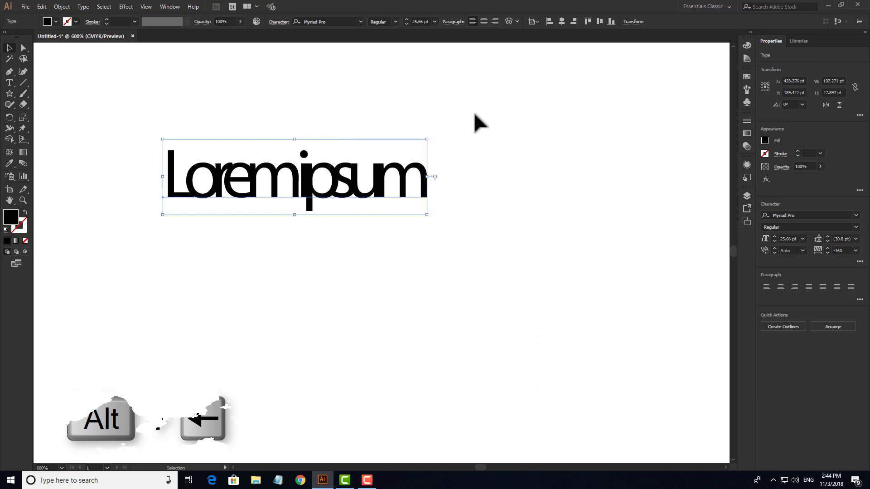
Loosen the selected text's tracking directly on the artboard in steps of 20, up to 120.
key(alt+Right)
key(alt+Right)
key(alt+Right)
key(alt+Right)
key(alt+Right)
key(alt+Right)
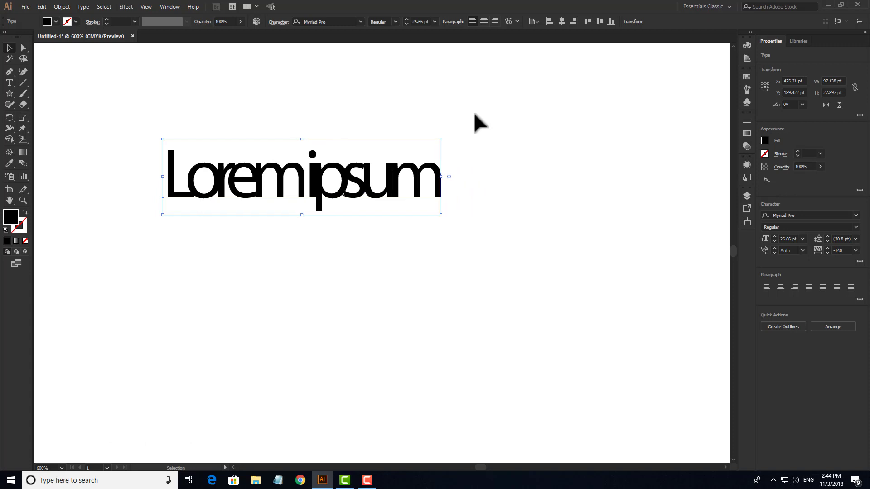
key(alt+Right)
key(alt+Right)
key(alt+Right)
key(alt+Right)
key(alt+Right)
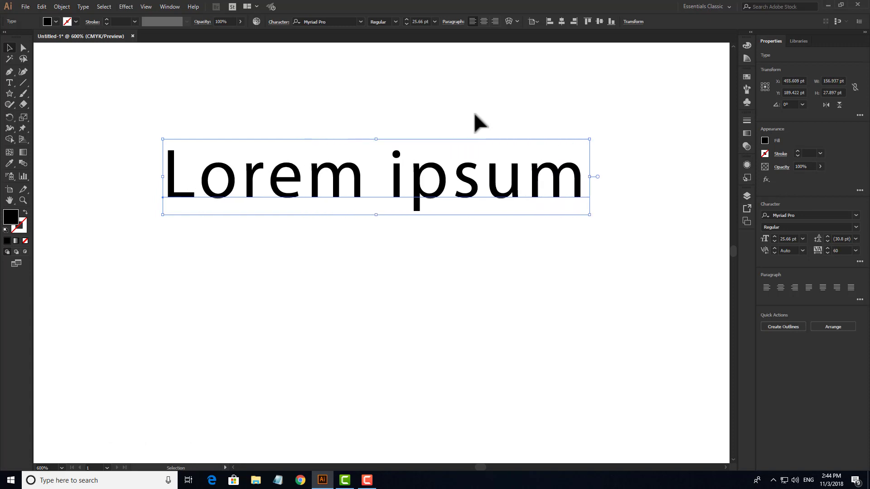
key(alt+Right)
key(alt+Right)
key(alt+Right)
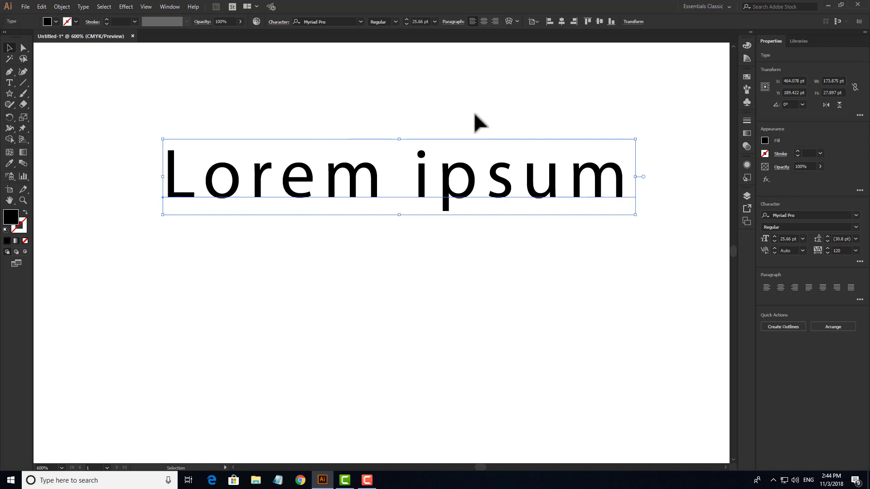
Reduce the text's tracking directly on the artboard in steps of 20, down to -20.
key(alt+Left)
key(alt+Left)
key(alt+Left)
key(alt+Left)
key(alt+Left)
key(alt+Left)
key(alt+Left)
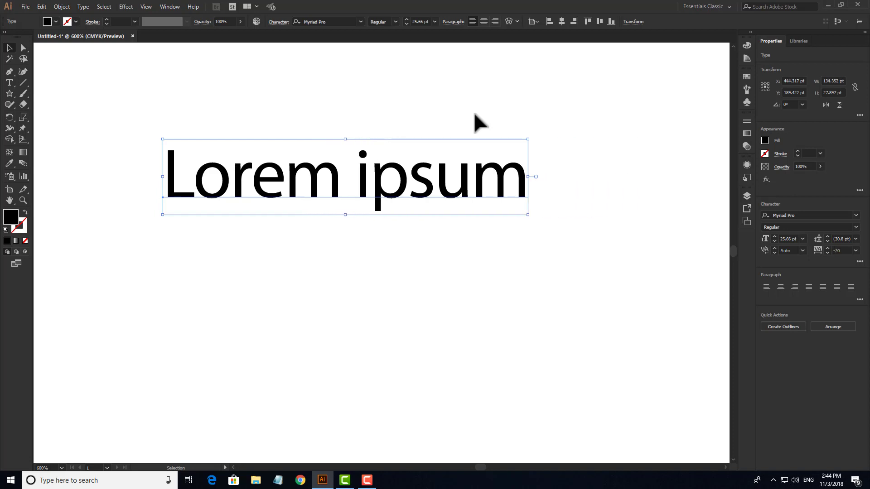
Widen the text's tracking once more and bring it back to 0 in steps of 20.
key(alt+Right)
key(alt+Right)
key(alt+Right)
key(alt+Right)
key(alt+Left)
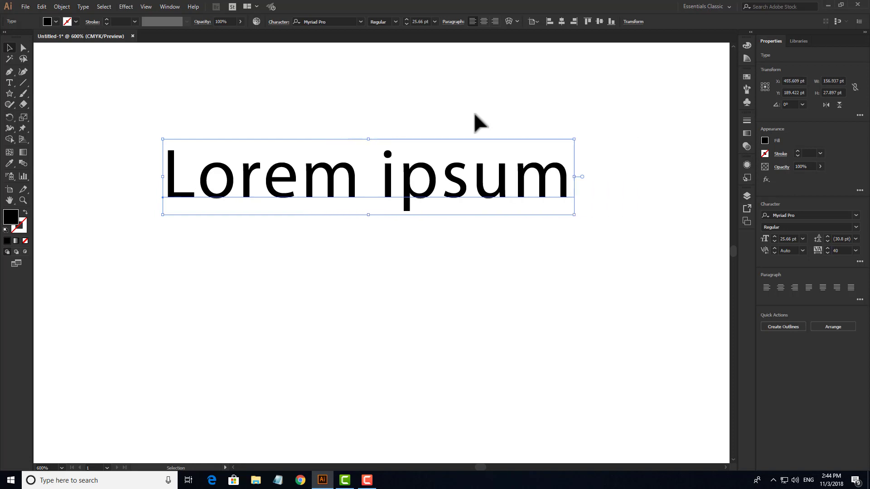
key(alt+Left)
key(alt+Left)
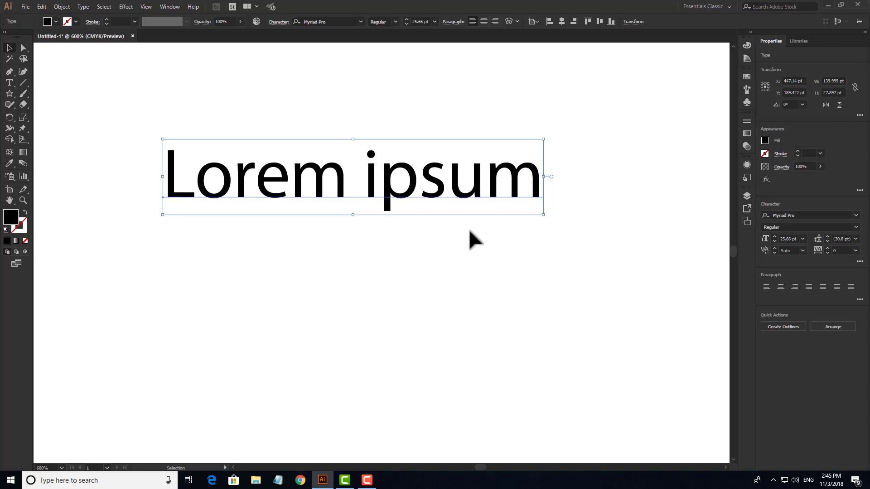
Show the tracking setting in the Character panel for the selected text and close the panel again.
key(a)
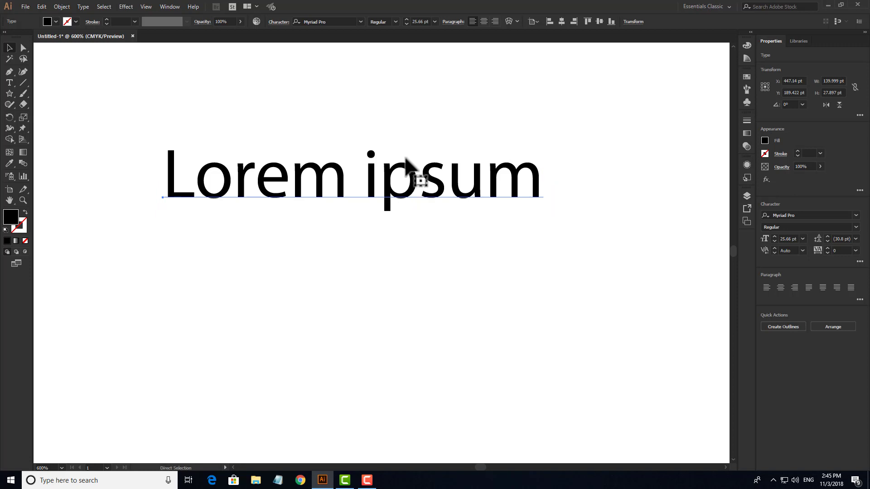
key(ctrl+t)
key(v)
click(659, 153)
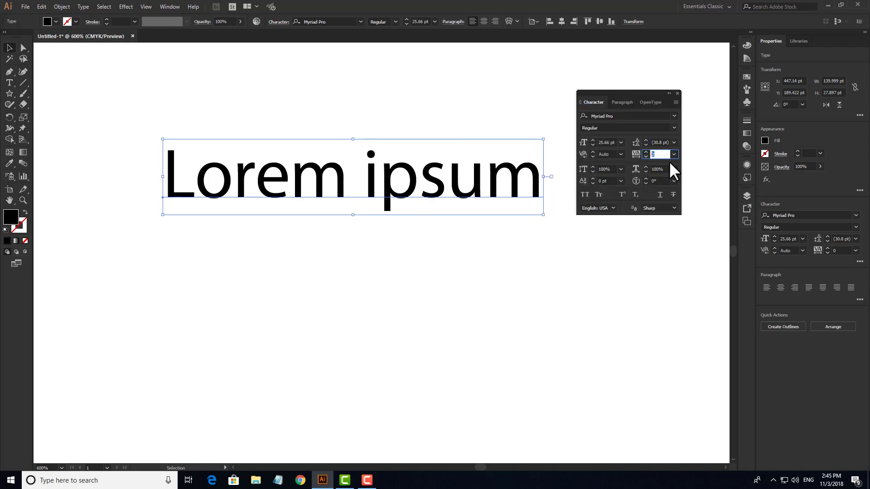
click(678, 93)
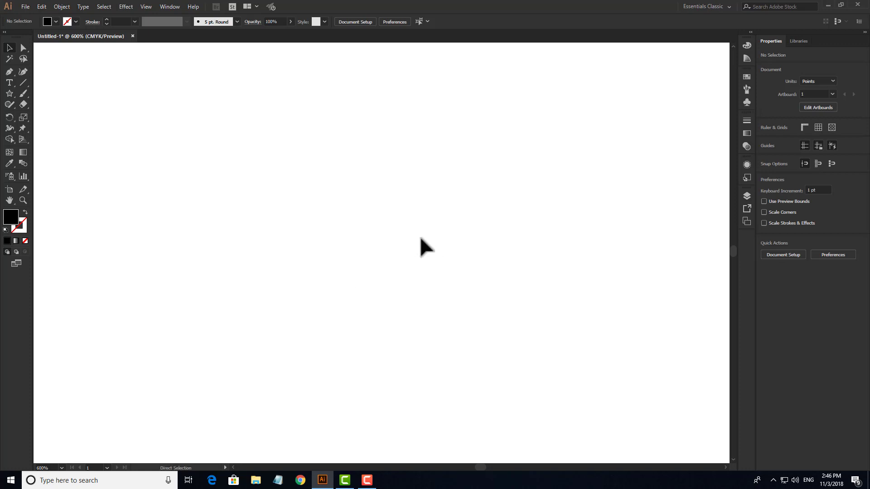
Open the Character panel and place a new point text object with the placeholder "Lorem ipsum" on the empty artboard.
key(ctrl+t)
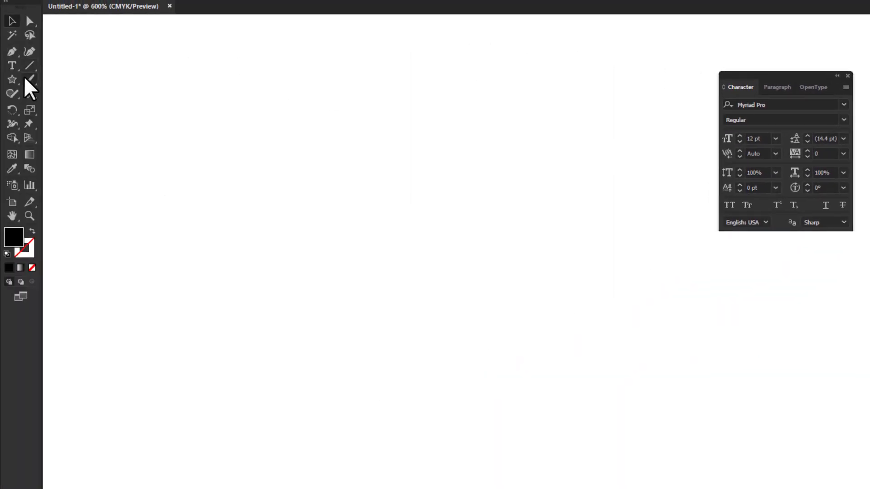
click(11, 65)
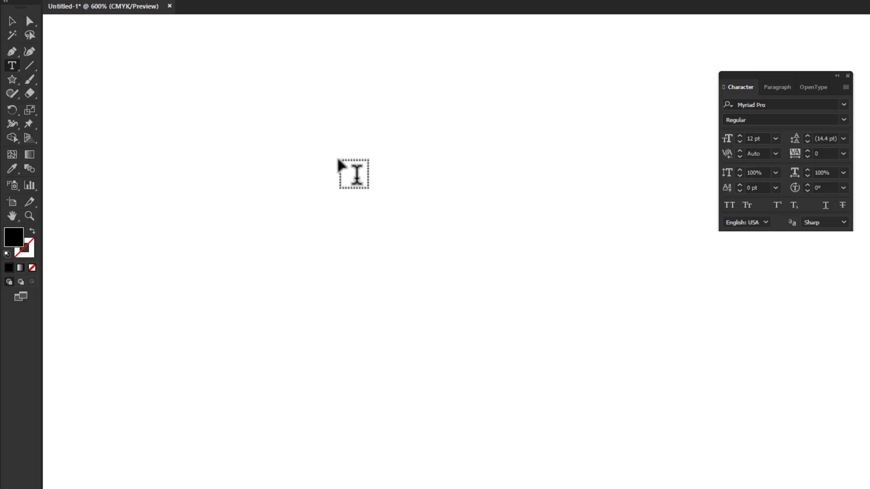
click(354, 174)
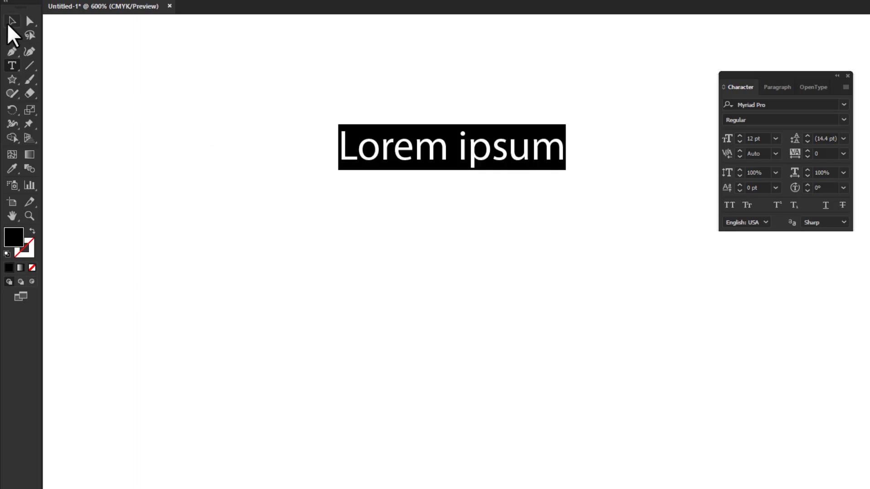
Move the point text object a short distance to the right on the artboard.
click(12, 21)
drag(406, 156, 494, 168)
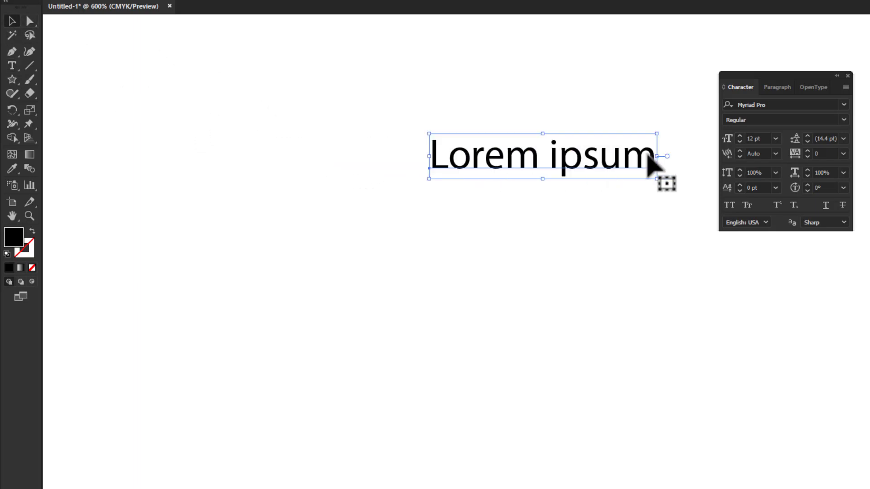
scroll(657, 163, up, 1)
scroll(655, 164, up, 2)
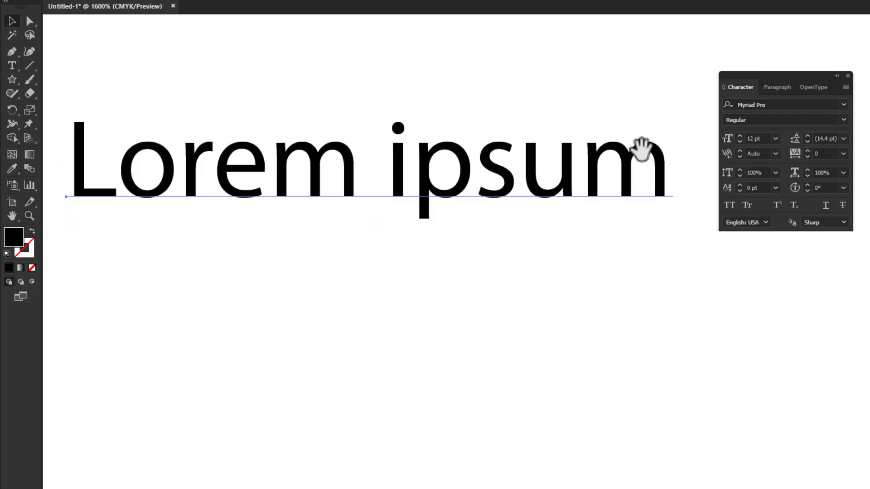
drag(640, 146, 666, 146)
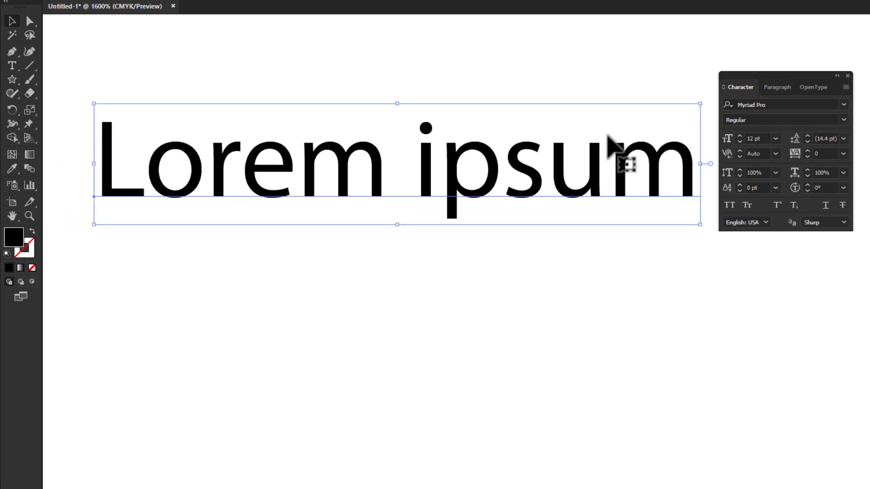
Select the "Lorem ipsum" point text object and delete it from the artboard.
scroll(583, 153, down, 1)
drag(528, 82, 418, 240)
key(Delete)
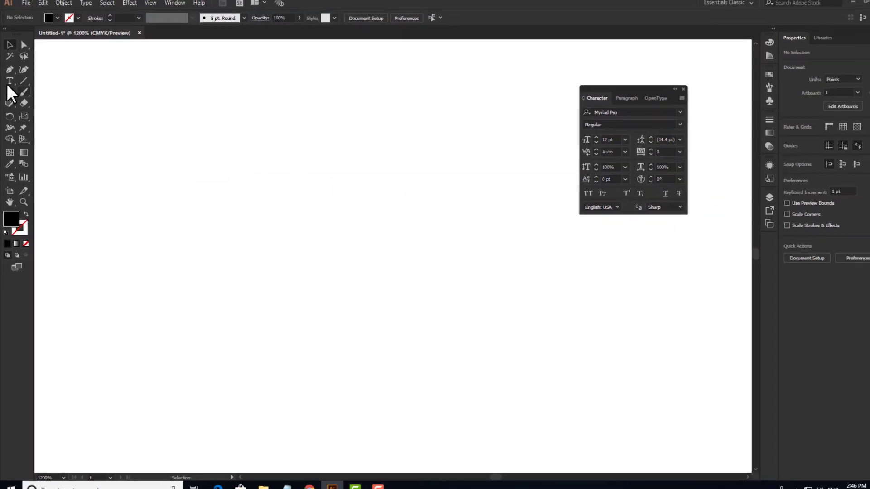
Draw an area text box about 55 by 28 pt with the Type tool and select it as an object.
click(12, 66)
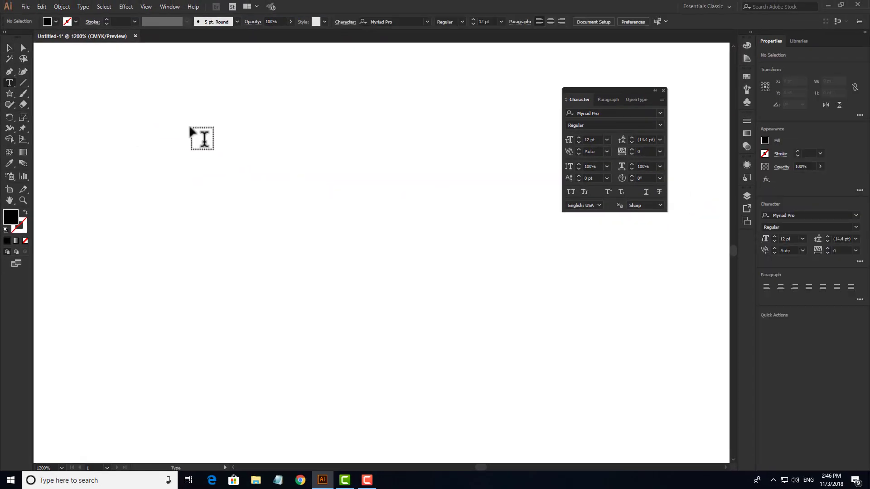
drag(177, 97, 476, 250)
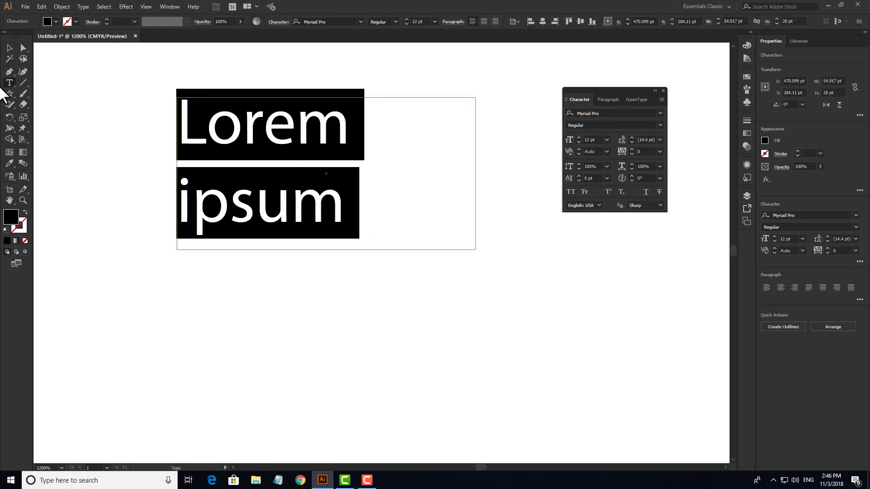
click(9, 47)
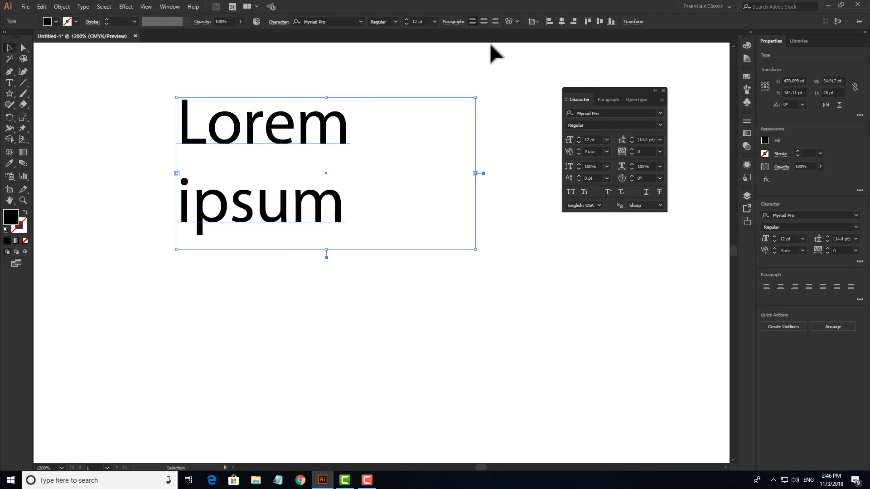
Set the area text's font size to 2 pt and select all of its placeholder text.
scroll(429, 20, down, 12)
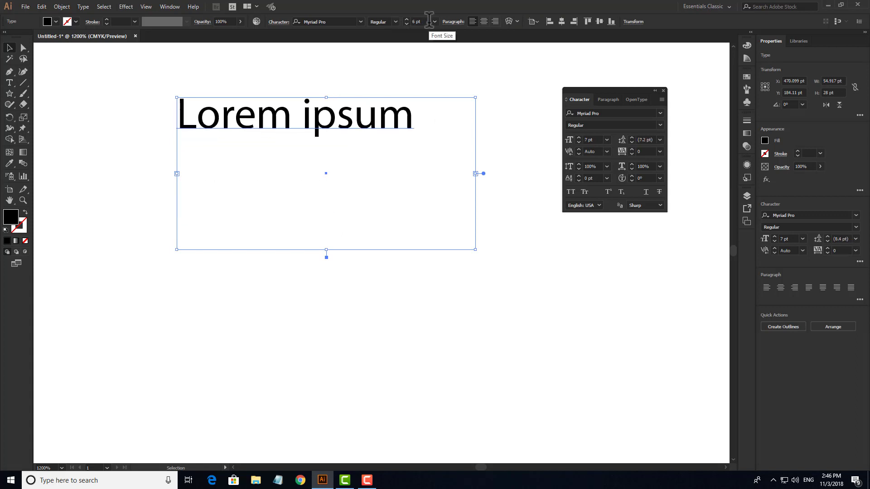
scroll(429, 20, up, 1)
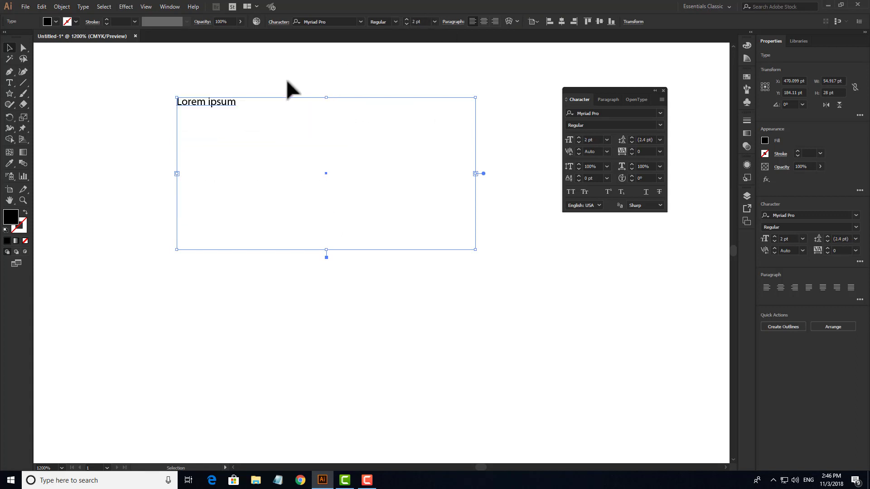
triple_click(203, 103)
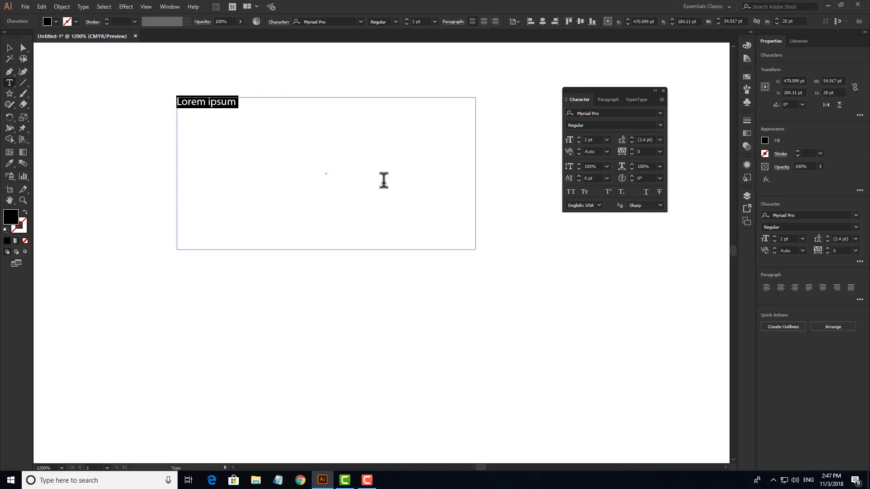
Switch to Chrome and examine the lipsum.com page for its placeholder text generator.
key(alt+Tab)
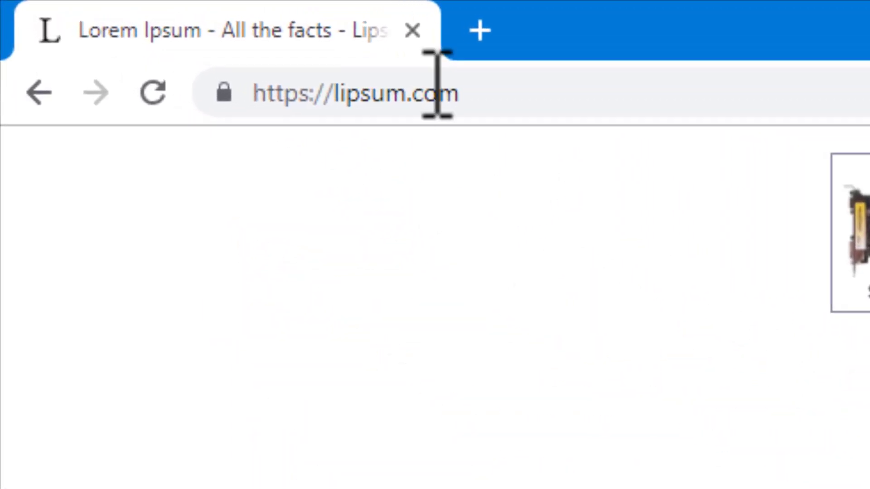
click(511, 95)
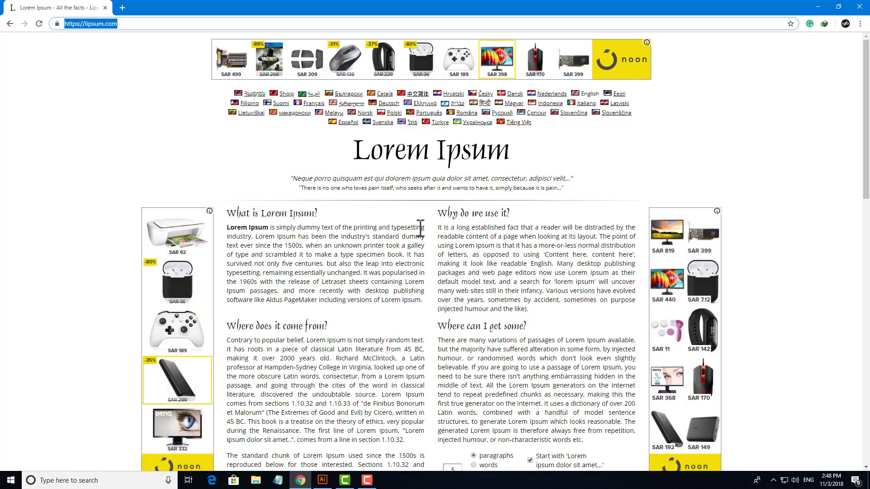
click(204, 107)
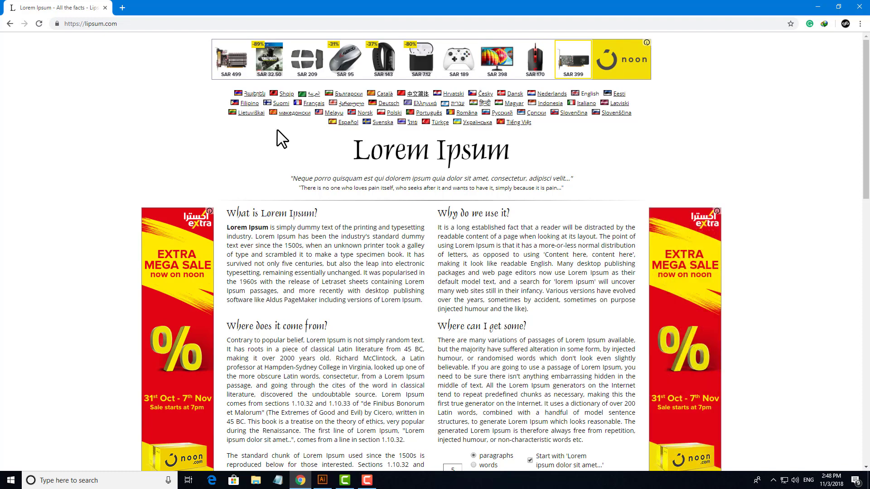
scroll(446, 278, down, 2)
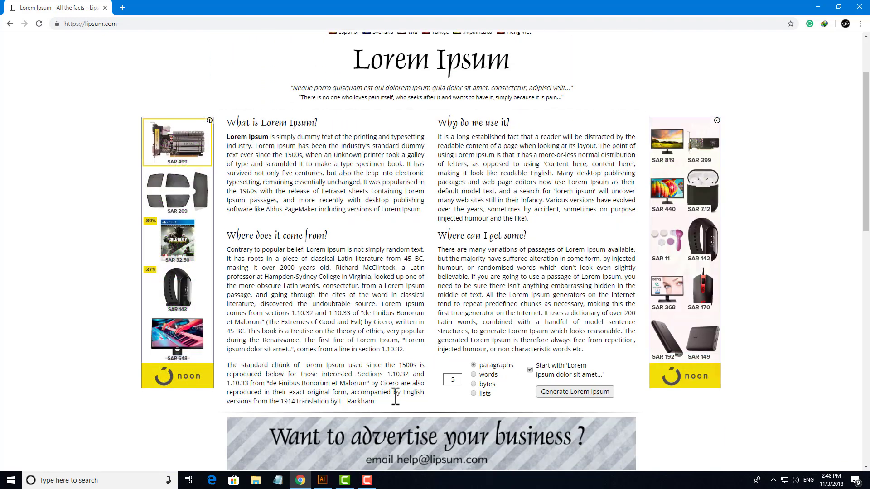
scroll(377, 277, down, 7)
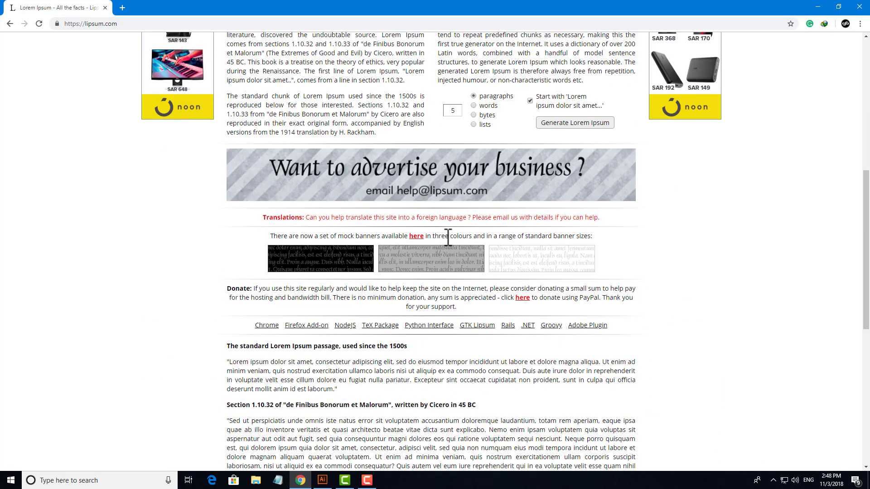
scroll(476, 282, up, 4)
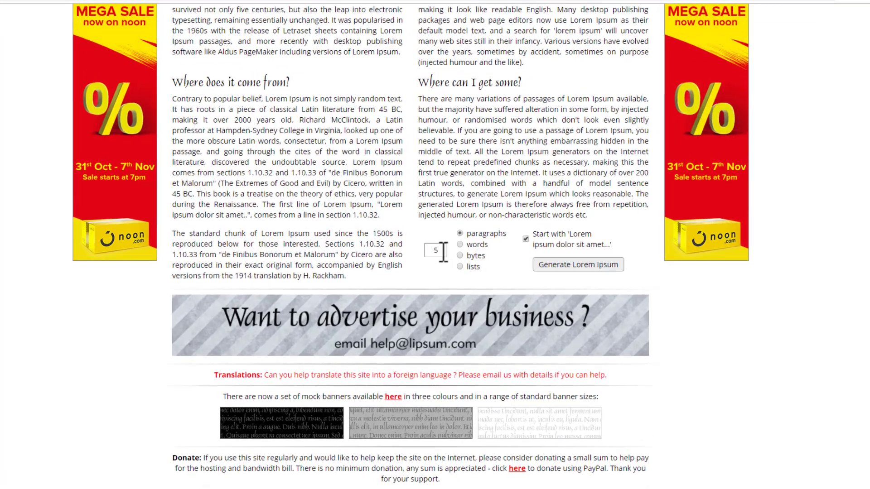
Generate 5 paragraphs of Lorem Ipsum, keeping the option to start with 'Lorem ipsum dolor sit amet...'.
double_click(457, 243)
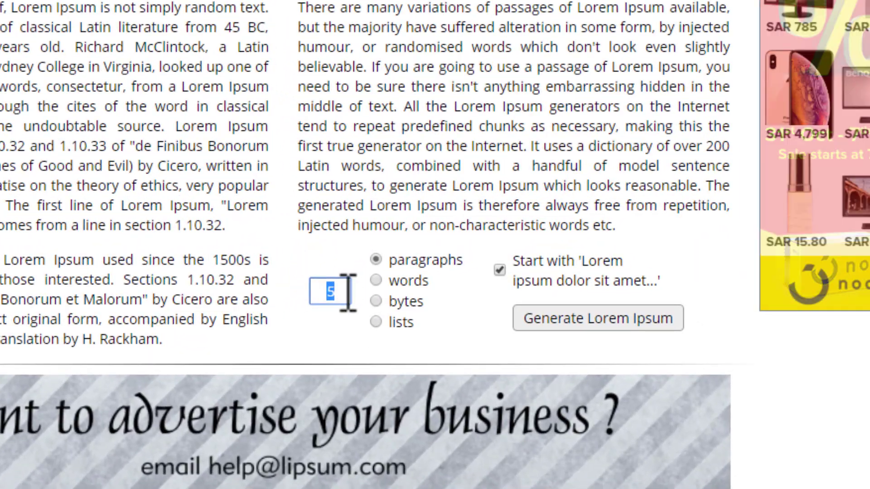
click(382, 278)
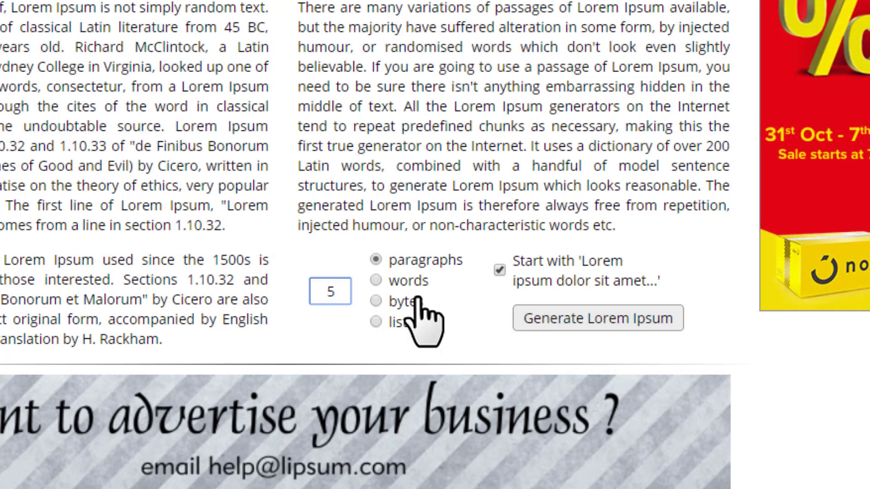
drag(340, 293, 275, 301)
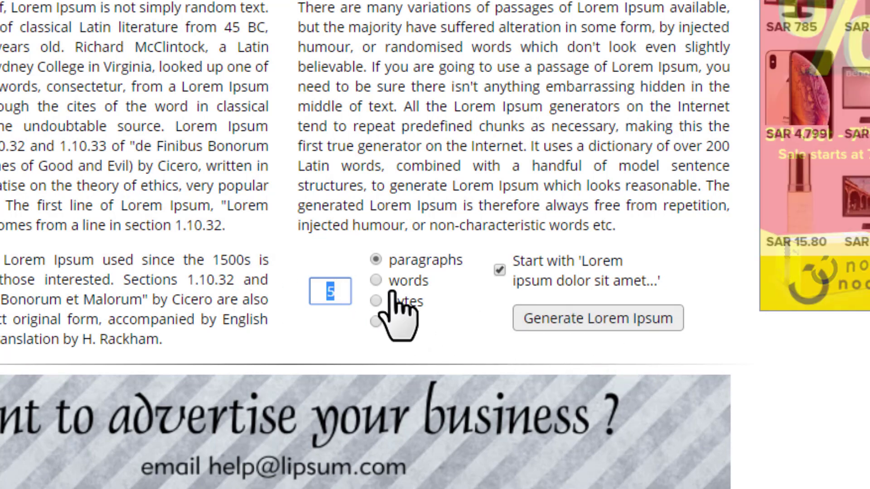
click(585, 323)
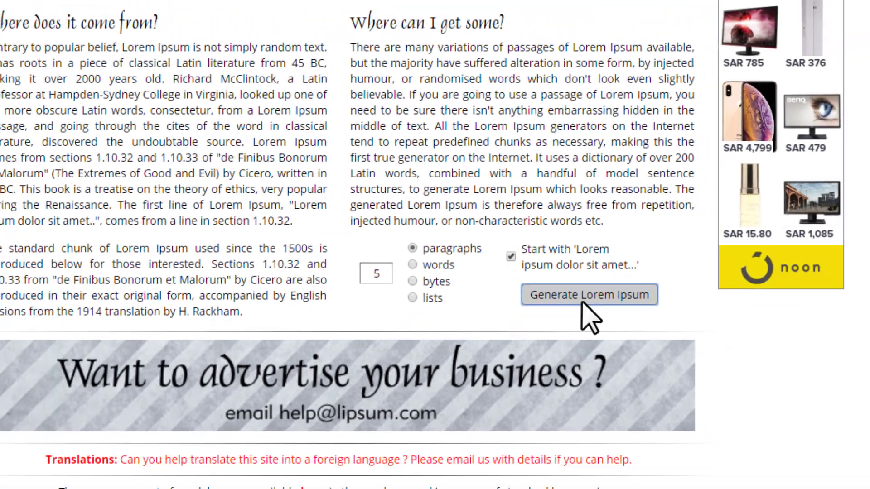
scroll(554, 257, down, 1)
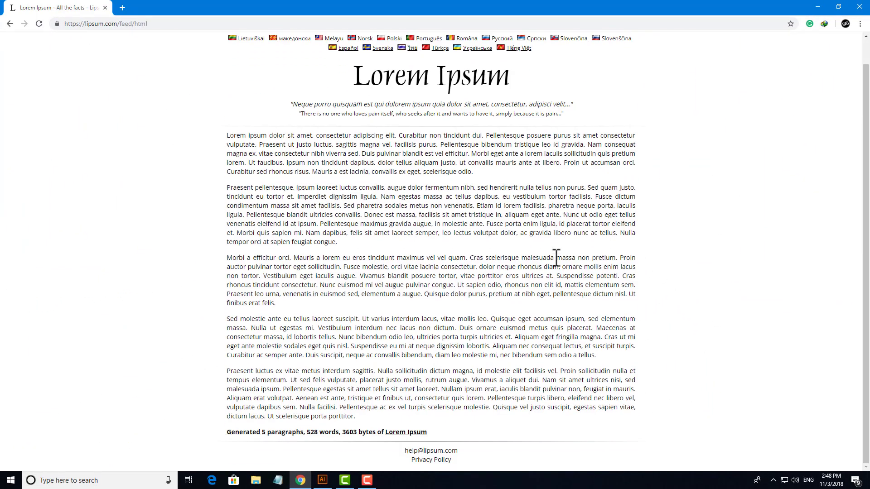
Copy the second generated paragraph and paste it over the selected placeholder in Illustrator's area text box.
scroll(466, 198, up, 1)
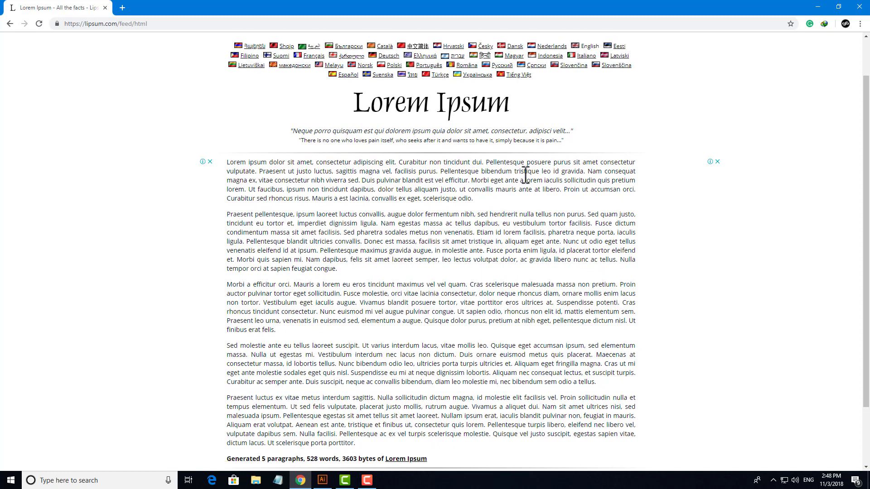
drag(350, 267, 219, 208)
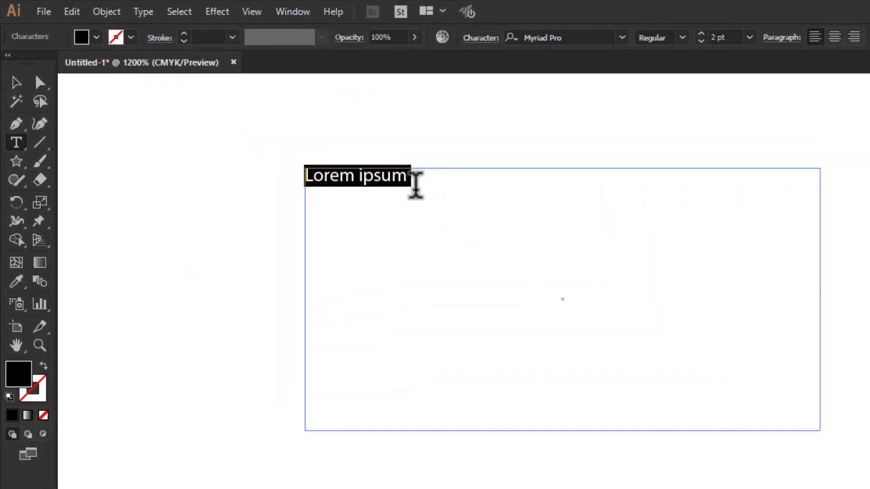
key(ctrl+v)
Show the Character panel and set the pasted paragraph's font size to 4 pt.
key(ctrl+t)
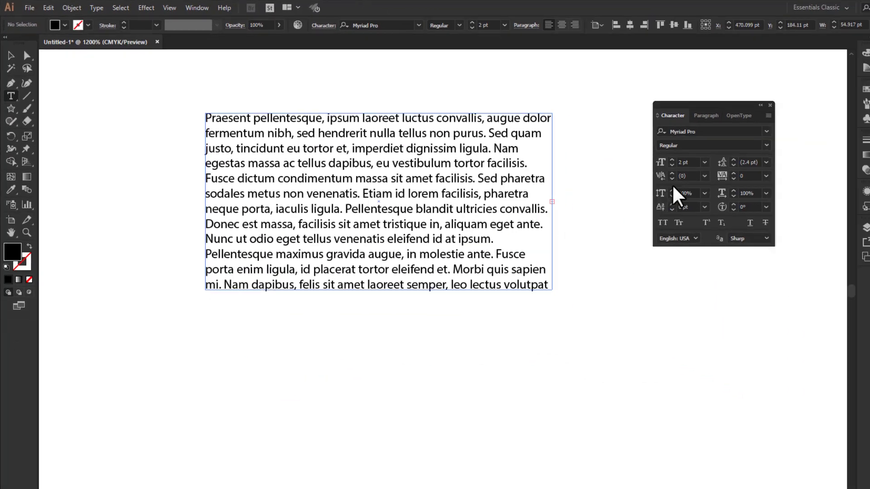
click(11, 56)
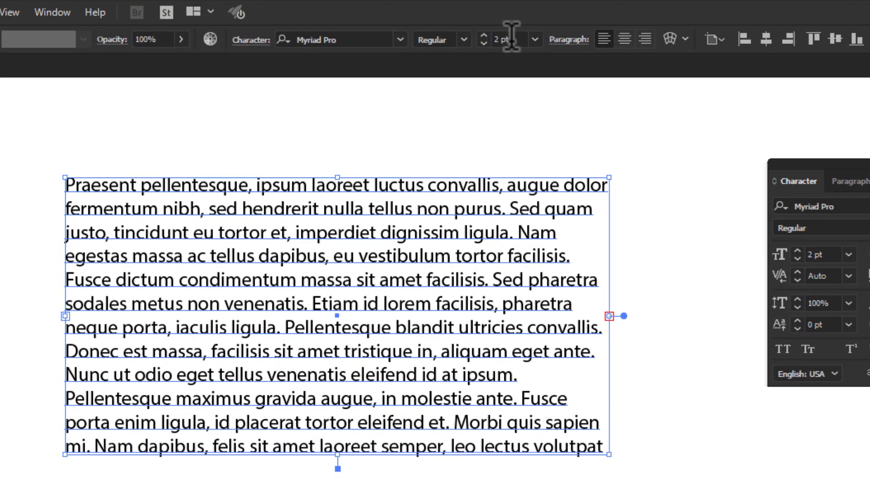
scroll(512, 38, up, 3)
scroll(511, 38, down, 2)
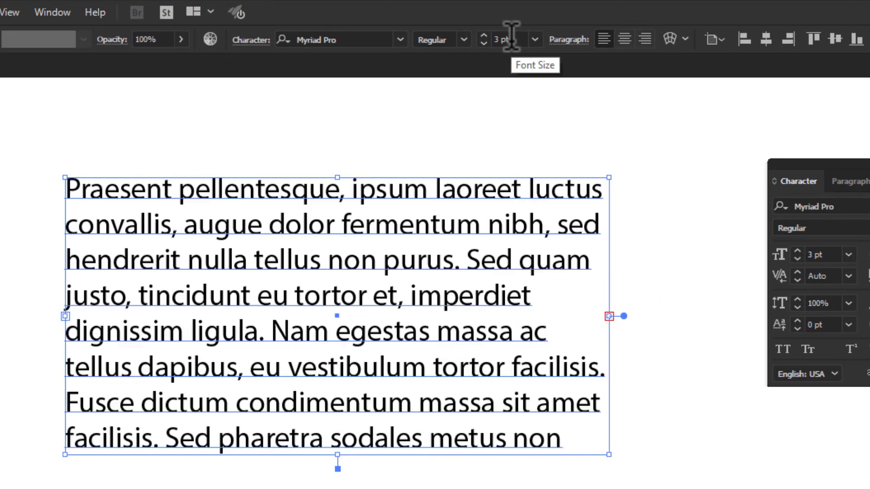
scroll(512, 38, up, 1)
Increase the paragraph's leading to 8 pt and reduce it to 3 pt to demonstrate line spacing.
drag(385, 291, 517, 261)
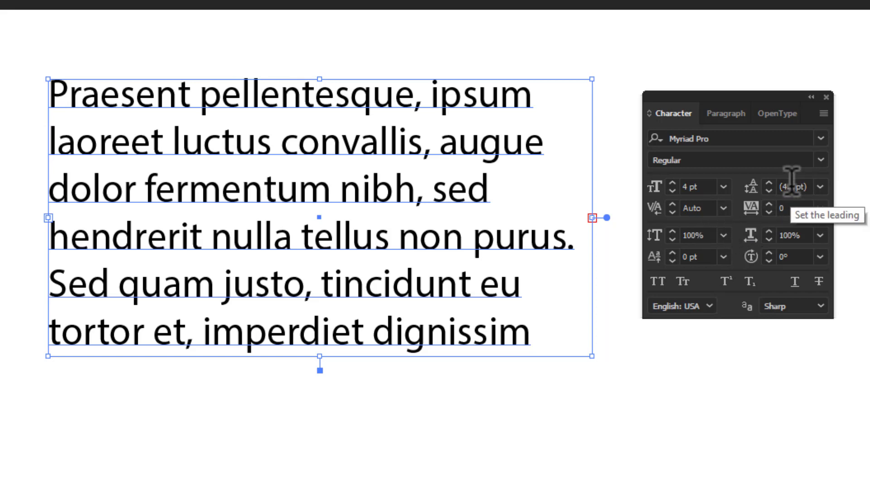
scroll(792, 182, up, 4)
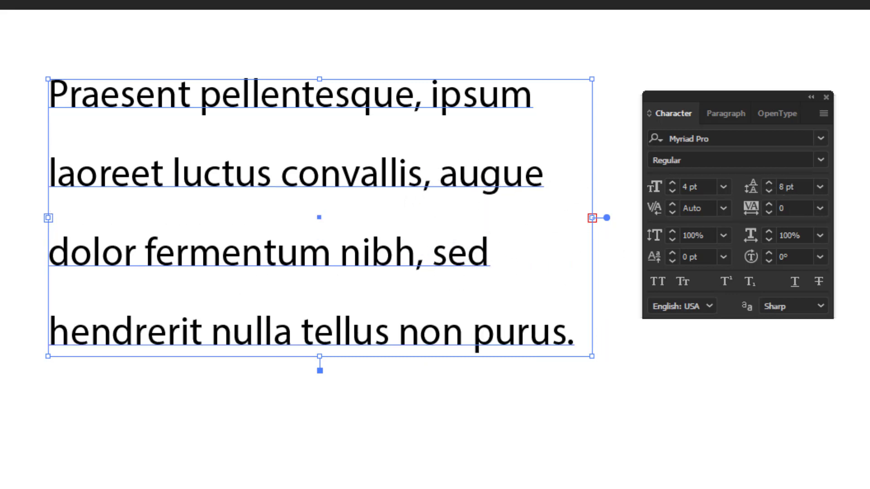
scroll(791, 184, down, 4)
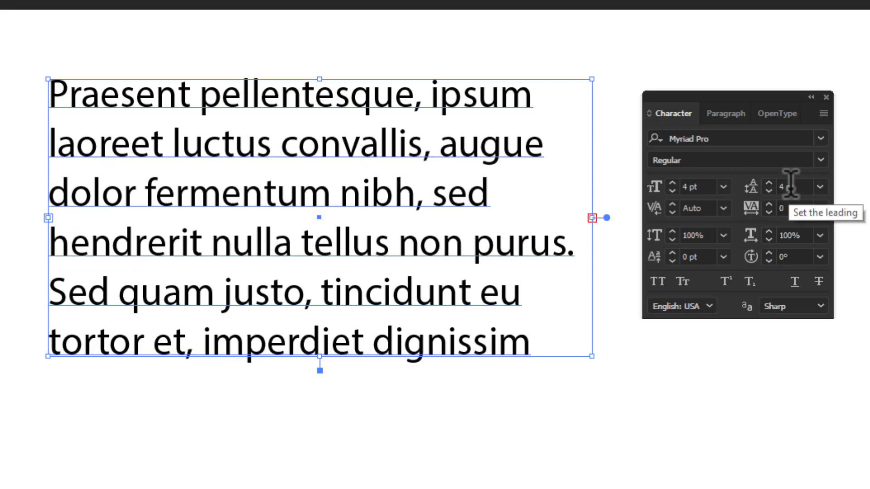
scroll(791, 184, down, 1)
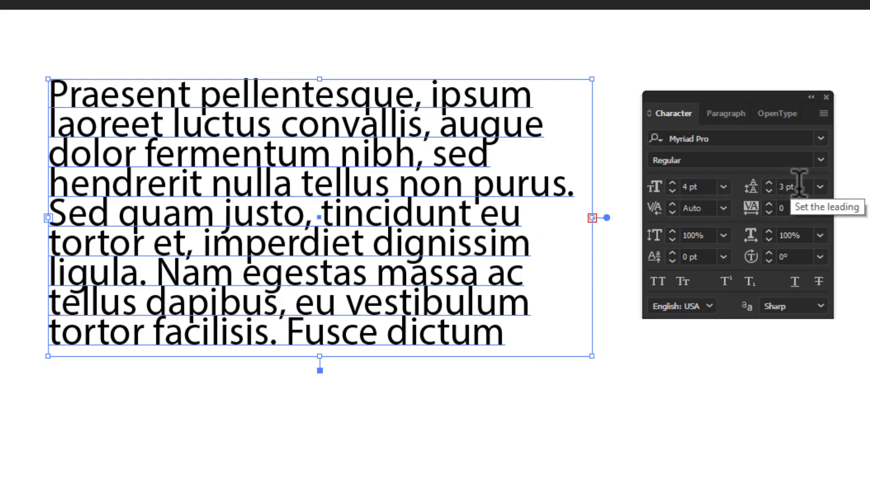
Try a leading of 0.1 on the paragraph and undo the last two leading changes.
click(751, 186)
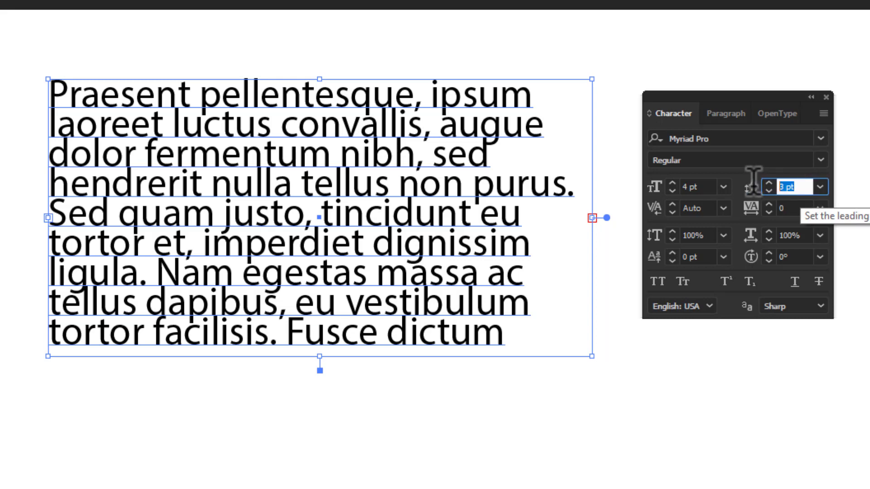
text(0)
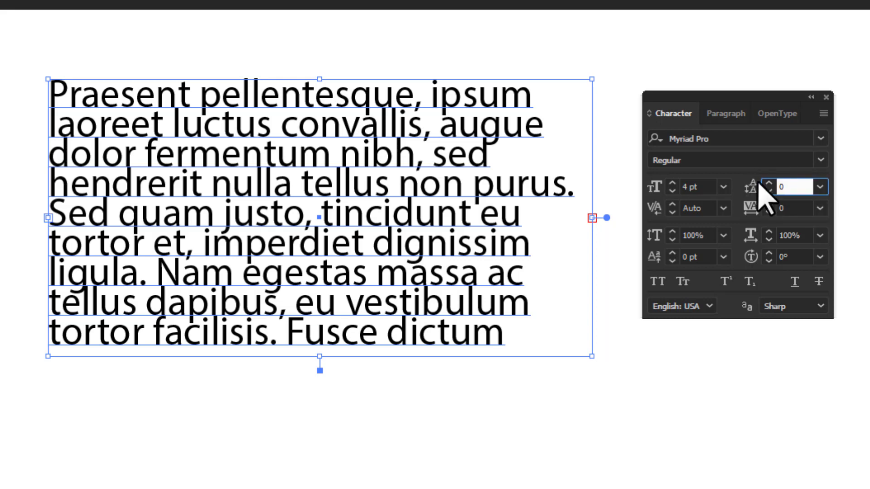
text(.1)
key(Return)
key(ctrl+z)
key(ctrl+z)
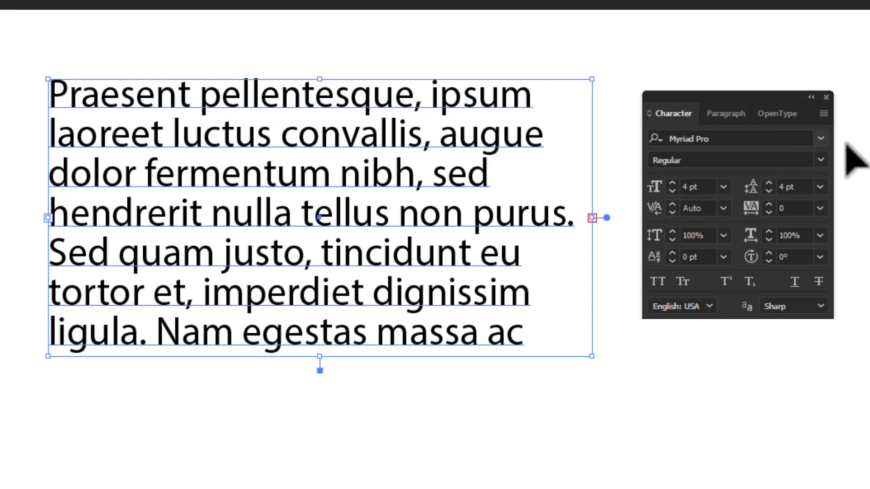
Close the Character panel and tighten the paragraph's leading until its lines overlap.
click(827, 97)
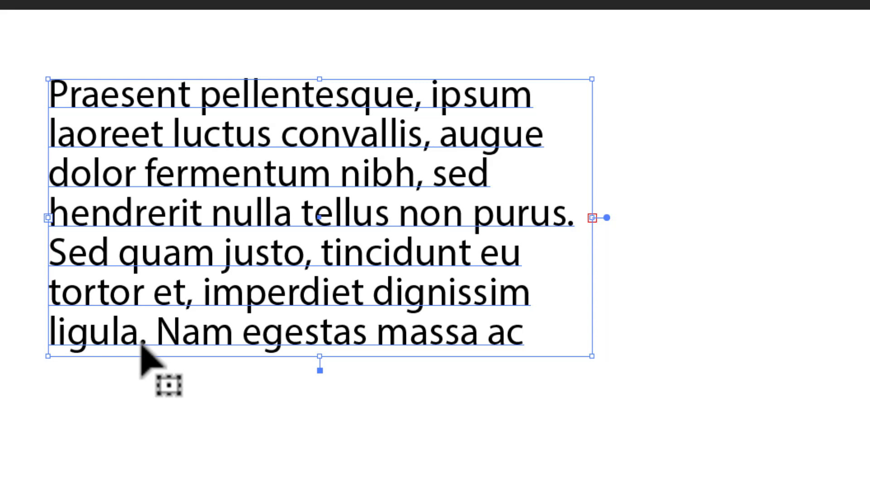
key(alt+Up)
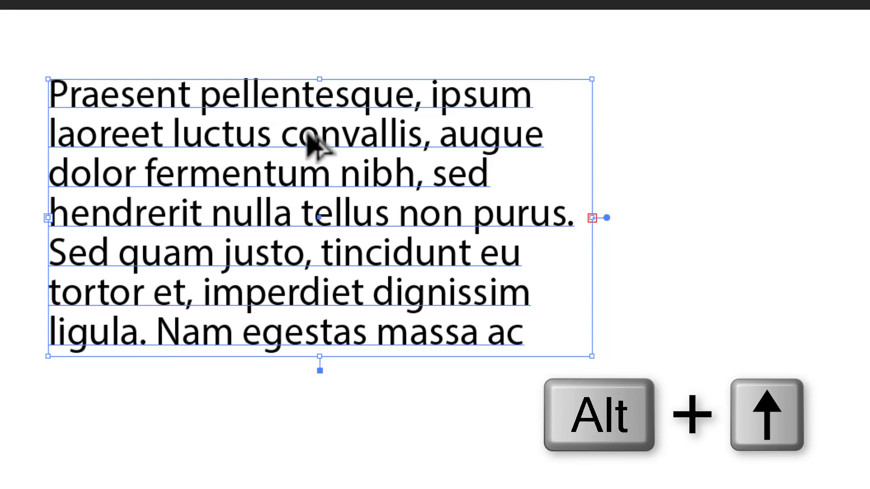
key(alt+Up)
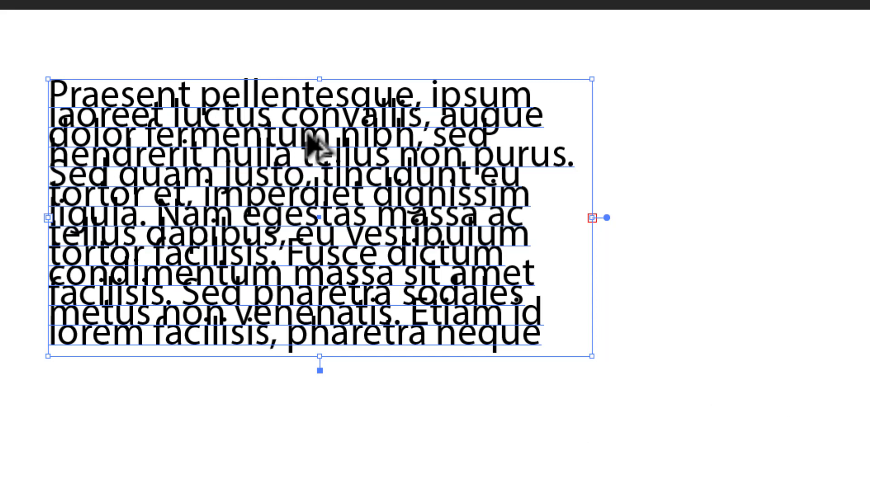
Widen the paragraph's leading to spread its lines apart, and tighten it again.
key(alt+Down)
key(alt+Down)
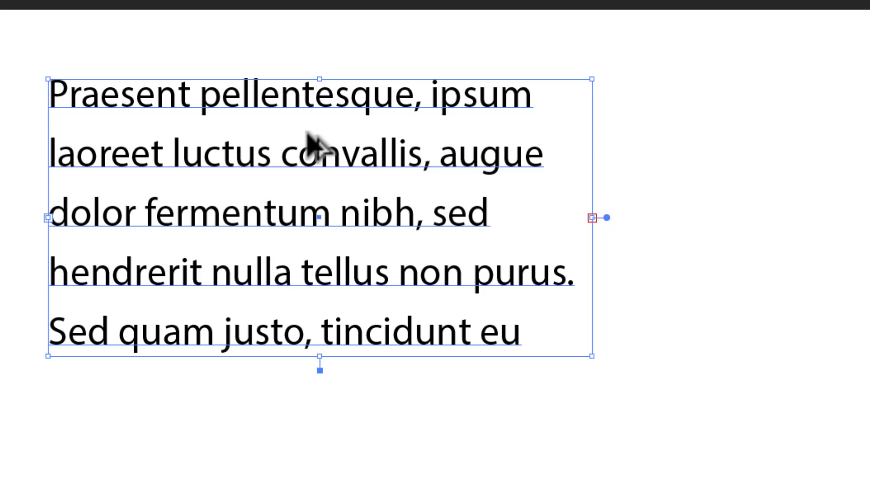
key(alt+Down)
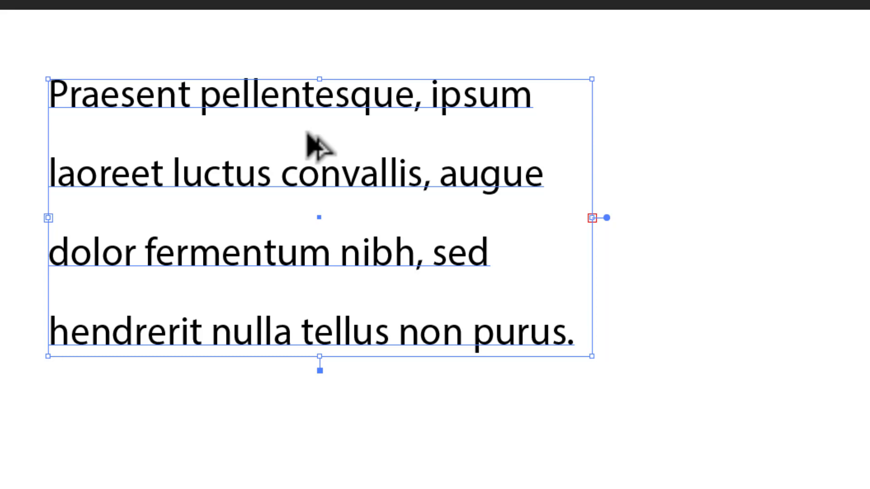
key(alt+Up)
key(alt+Up)
key(alt+Up)
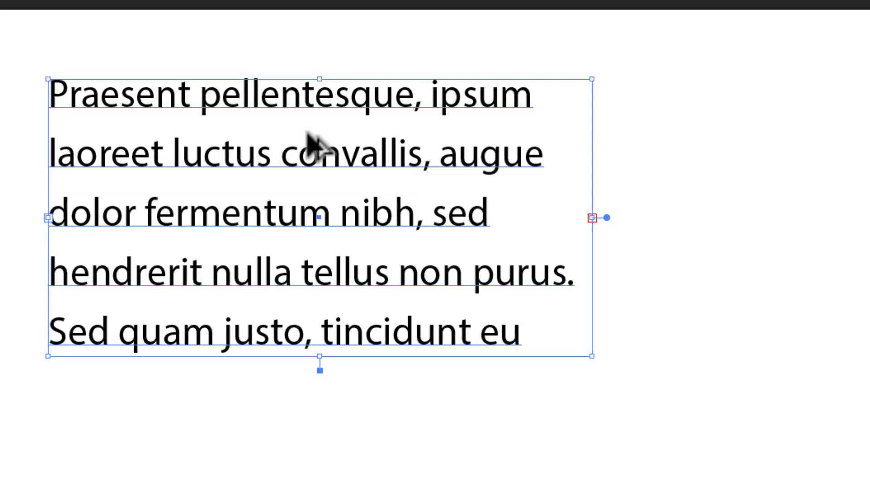
key(alt+Up)
key(alt+Up)
key(alt+Up)
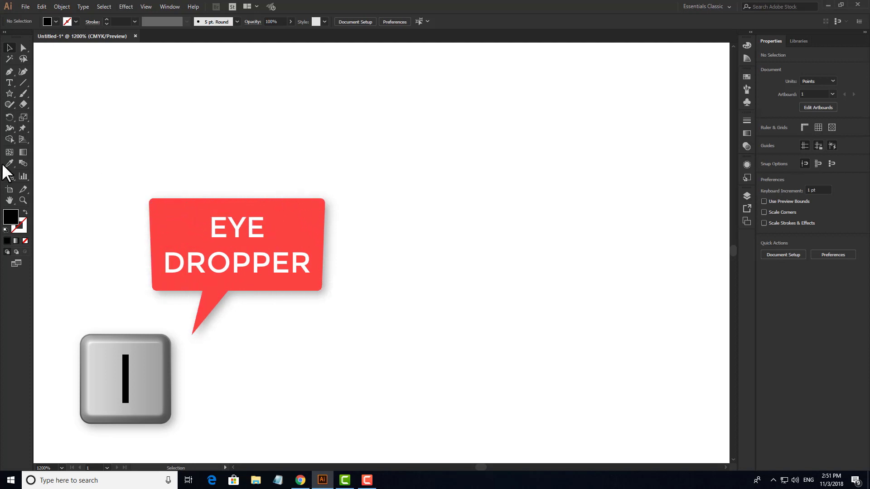
Draw a black five-pointed star about 21 pt wide and 20 pt high, and duplicate it up and to the right.
click(9, 94)
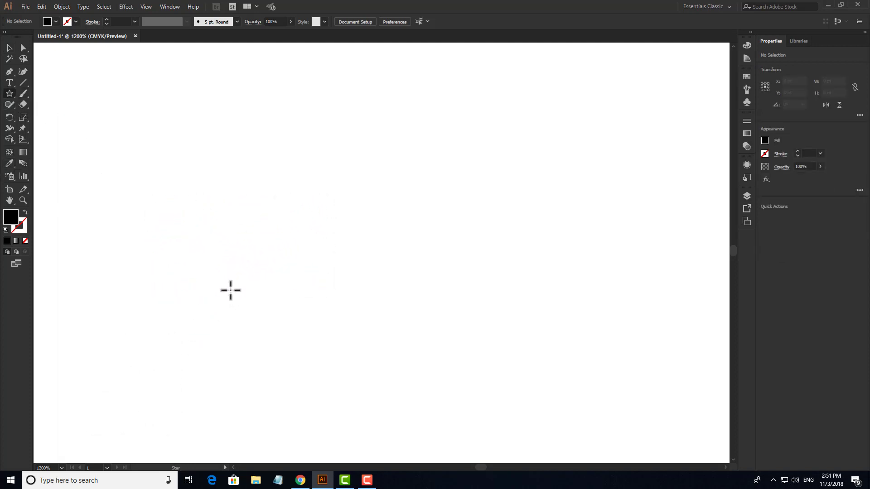
drag(203, 286, 239, 335)
key(Up)
key(Up)
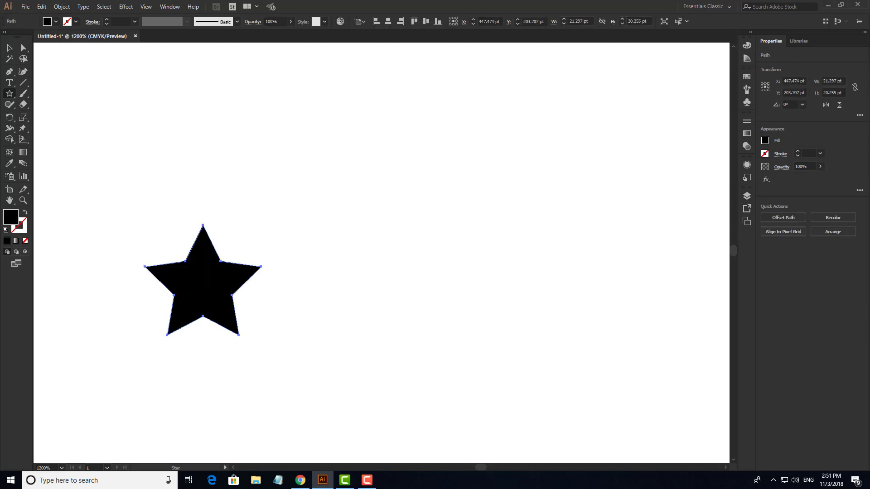
click(9, 47)
drag(189, 281, 431, 175)
Fill the copied star with the green swatch C=75 M=0 Y=75 K=0.
drag(328, 98, 496, 194)
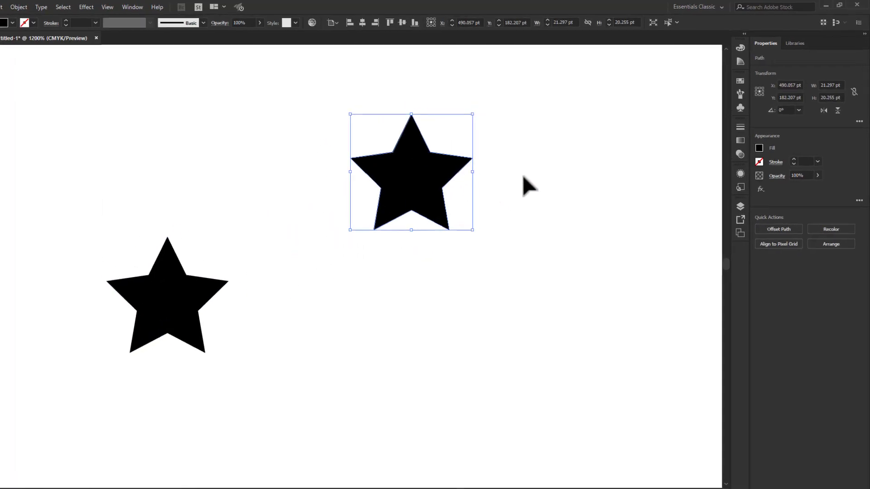
click(741, 81)
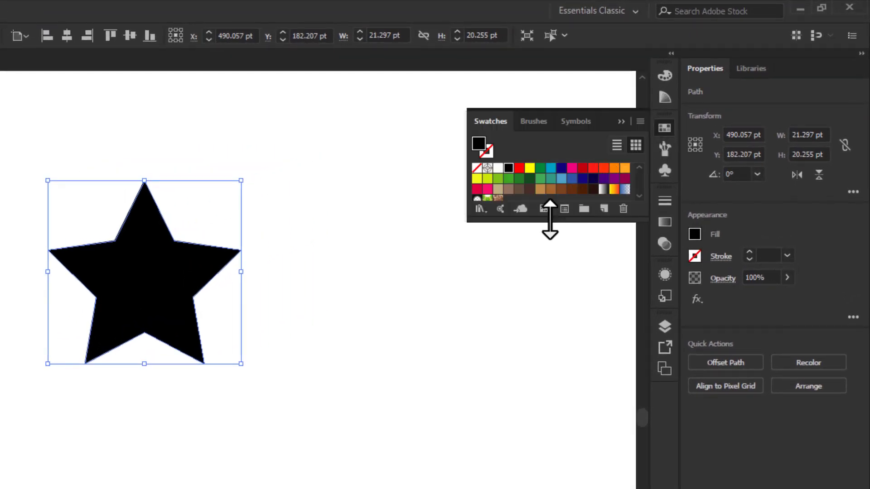
drag(550, 223, 550, 252)
click(540, 178)
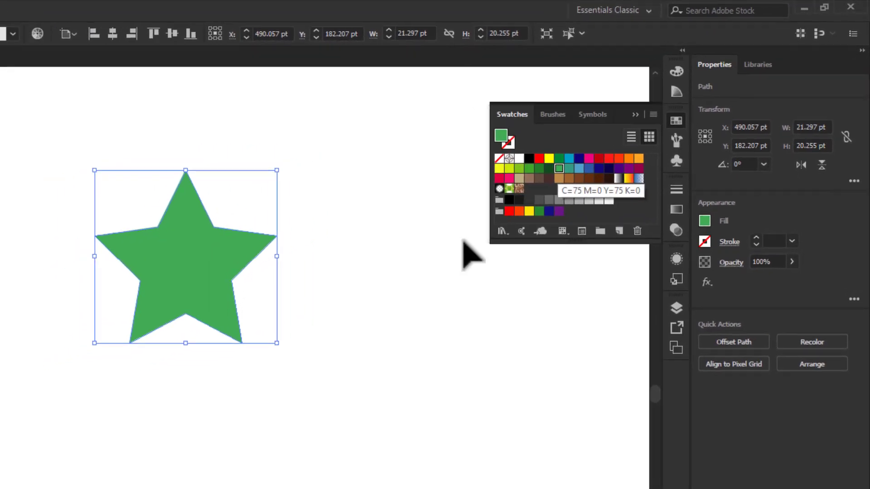
Move the black star to the lower right of the green star and collapse the swatches.
click(147, 278)
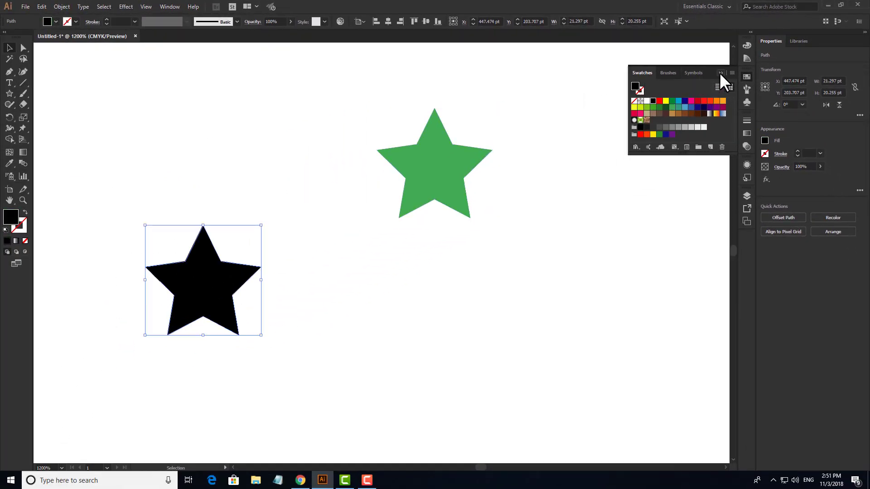
click(721, 73)
drag(245, 294, 632, 283)
drag(384, 108, 479, 190)
drag(574, 188, 646, 283)
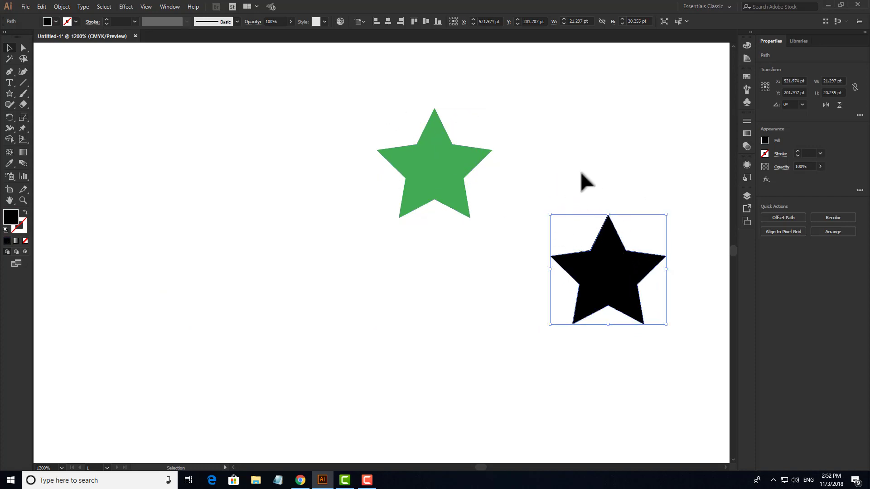
drag(576, 153, 664, 307)
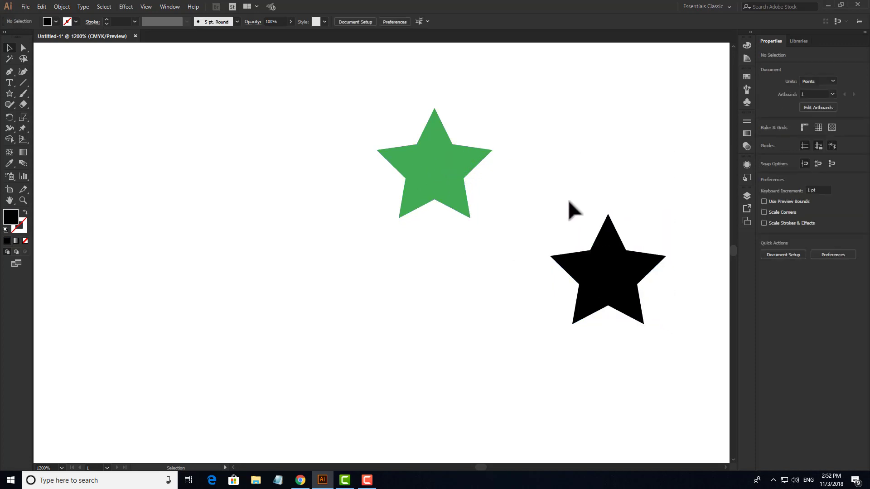
drag(558, 179, 668, 325)
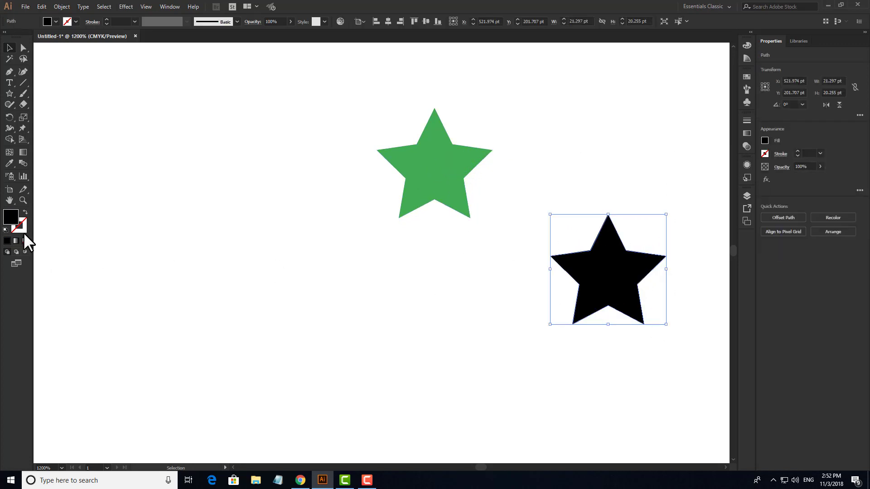
double_click(14, 217)
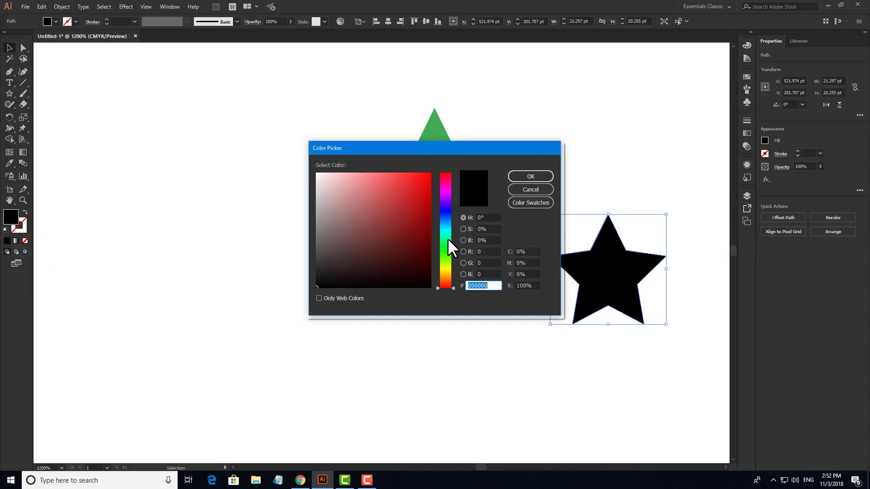
drag(448, 238, 447, 251)
click(531, 191)
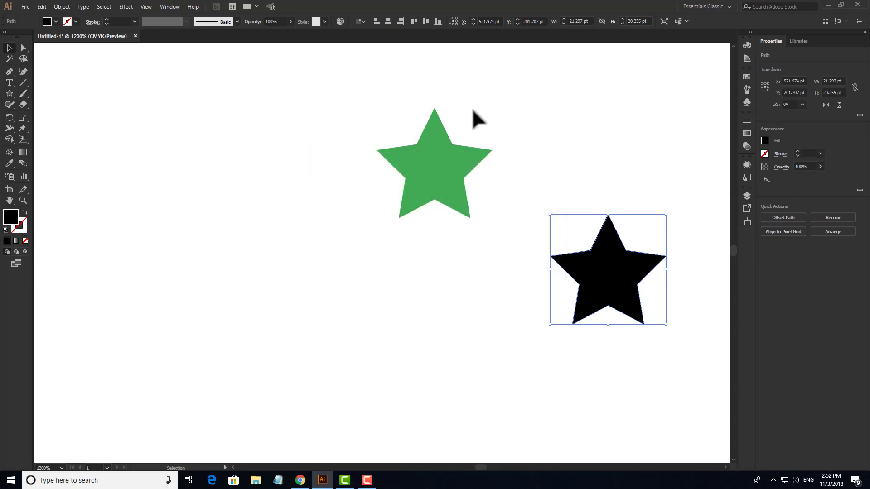
drag(477, 97, 382, 207)
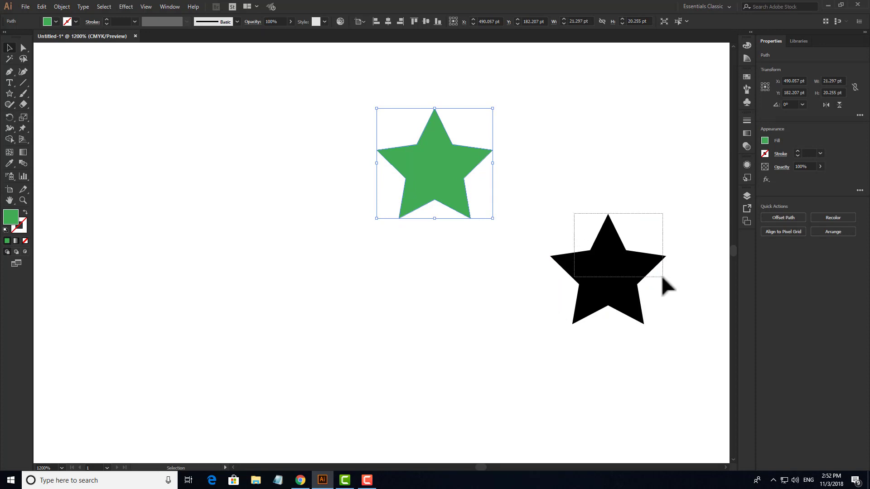
click(663, 284)
drag(597, 185, 697, 144)
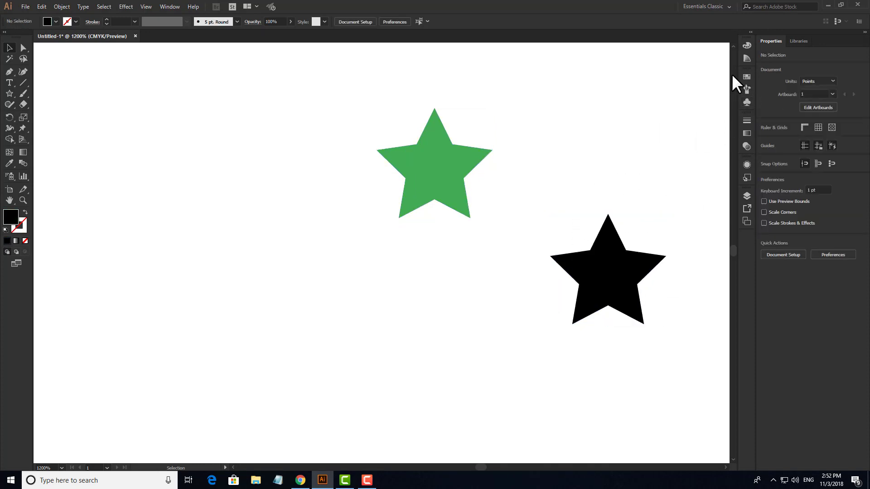
click(747, 76)
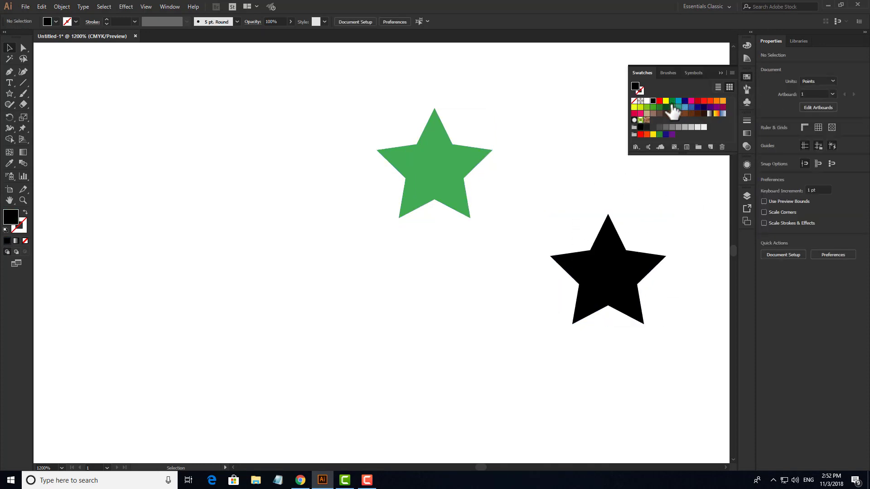
click(721, 72)
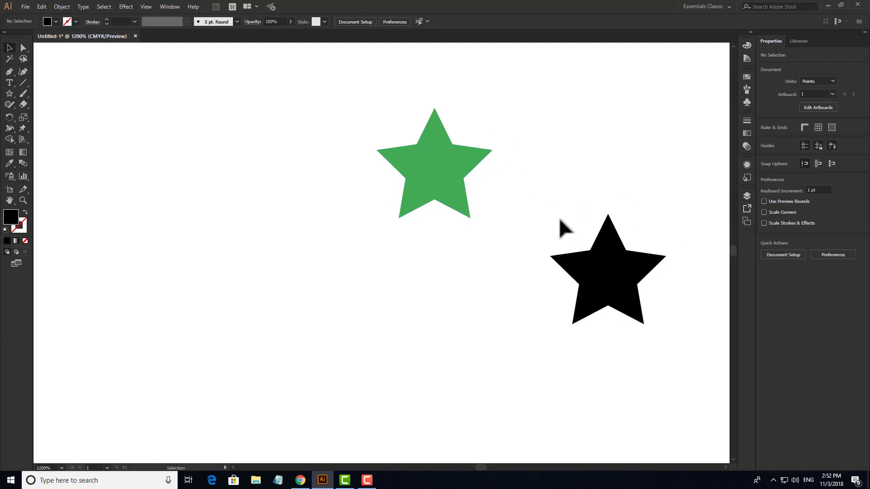
Copy the green star's fill onto the black star with the Eyedropper, and deselect it.
drag(551, 207, 669, 317)
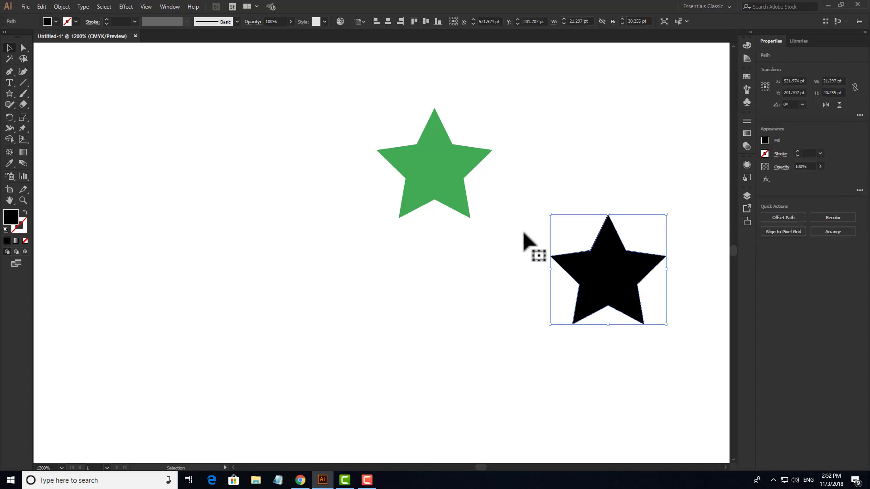
key(i)
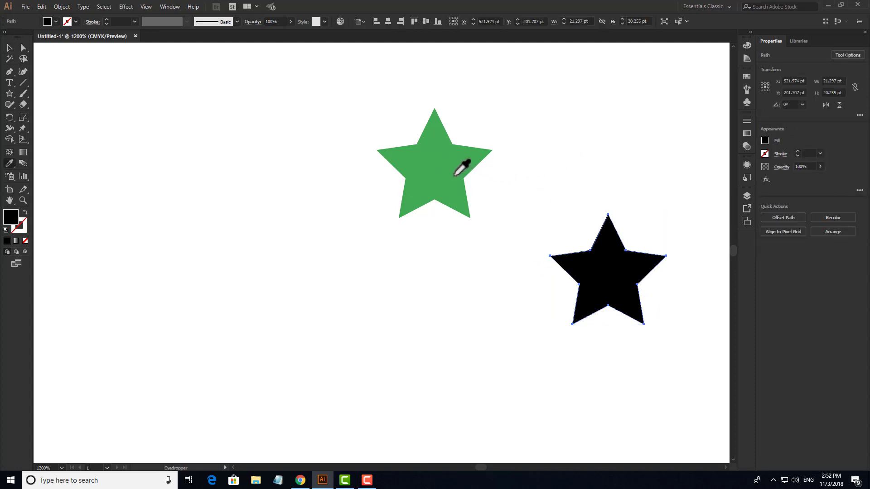
click(440, 158)
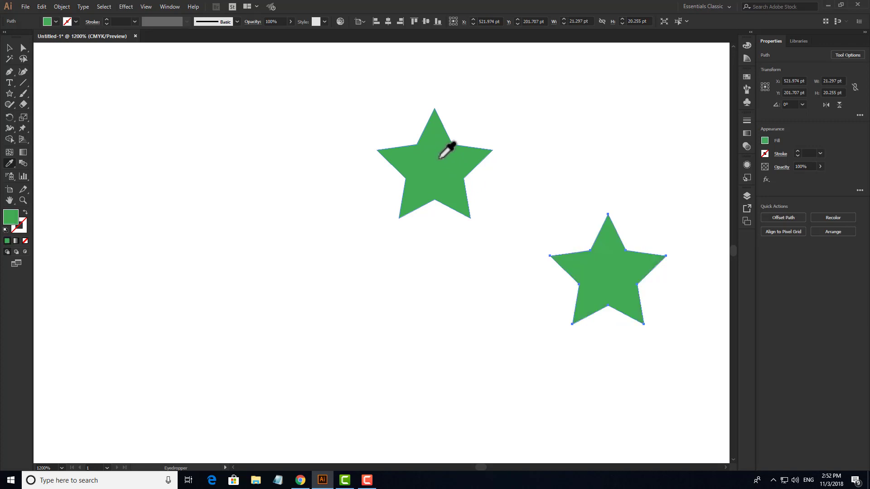
key(v)
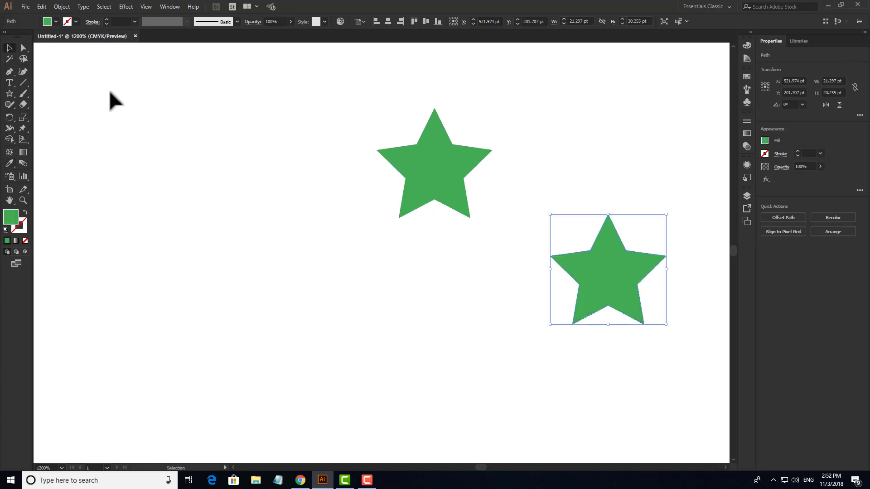
click(498, 235)
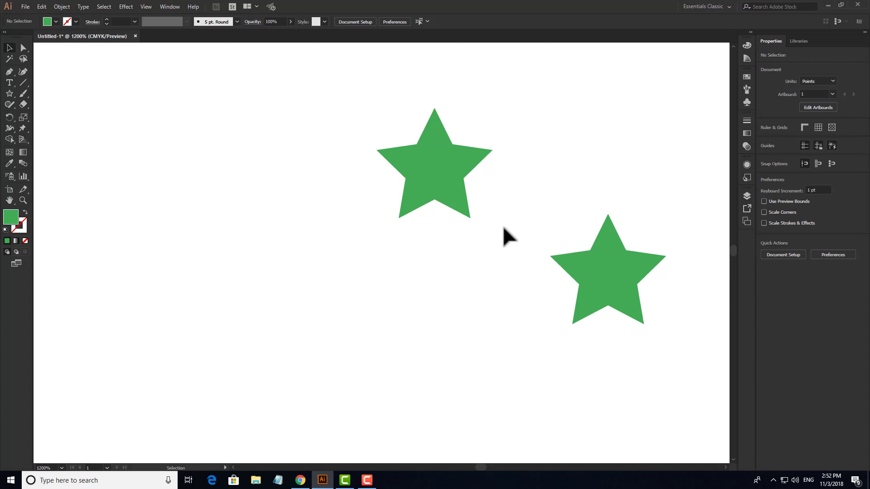
Undo the sampled green fill and the accidental rotation of the star.
key(ctrl+z)
drag(547, 215, 577, 192)
key(ctrl+z)
key(ctrl+z)
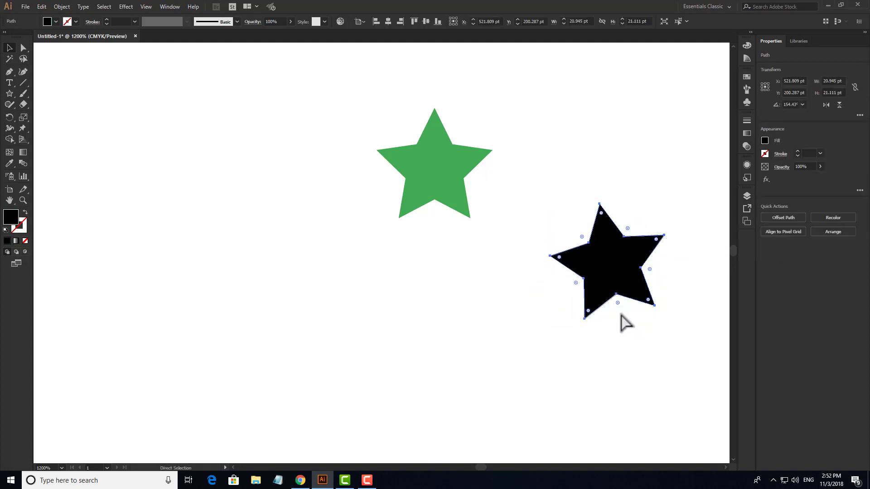
Sample the green star with the Eyedropper to recolor the restored black star, and clear the selection.
key(i)
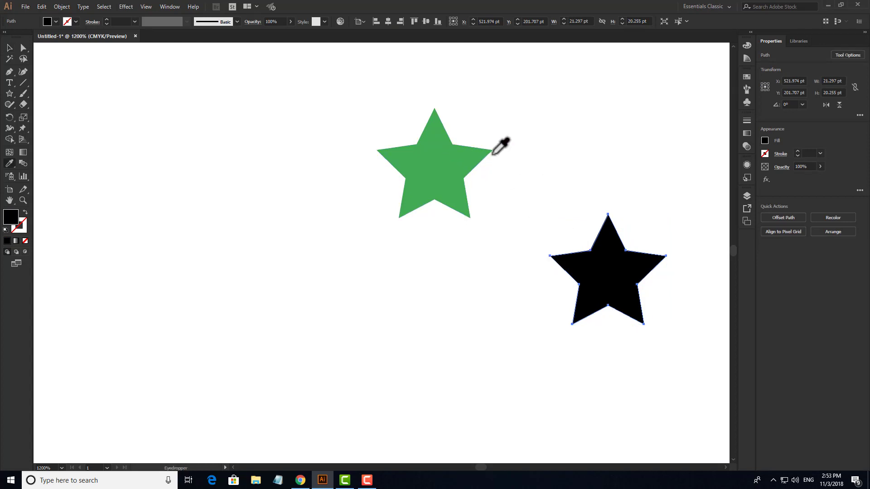
click(428, 159)
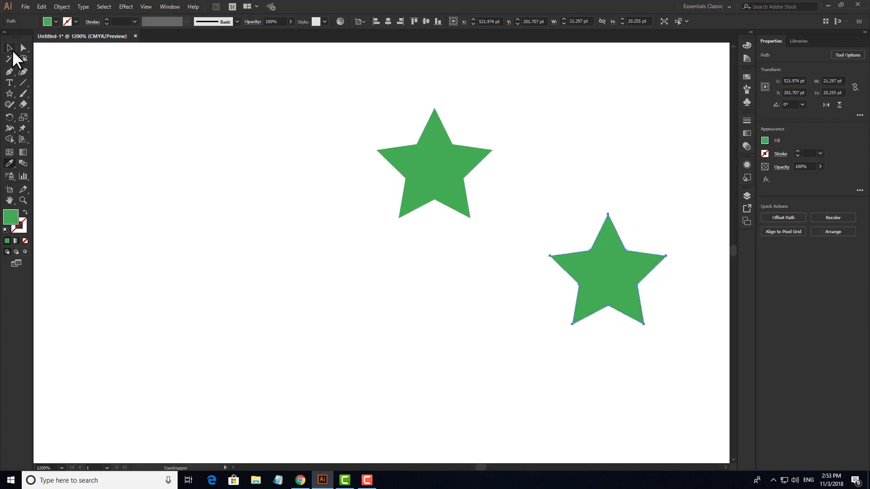
click(10, 48)
click(579, 170)
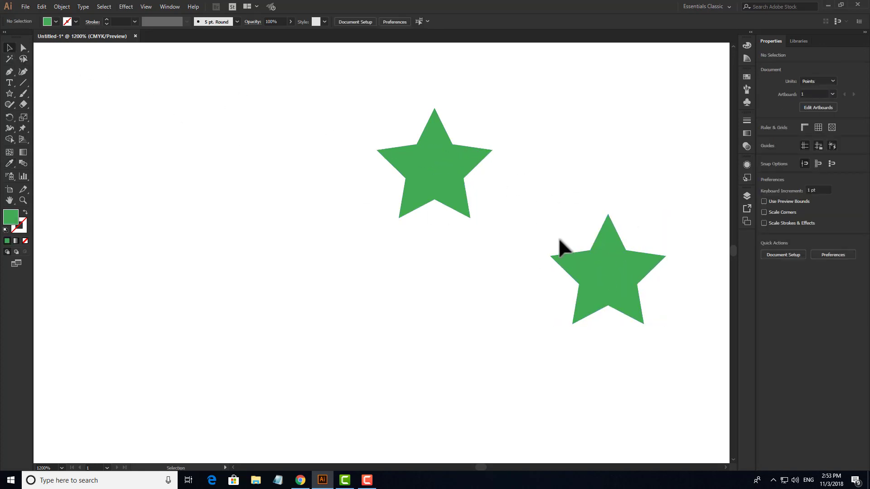
Undo the recolor, reselect the black star and apply the green star's fill again with the Eyedropper.
key(ctrl+z)
drag(569, 144, 676, 290)
key(i)
click(441, 169)
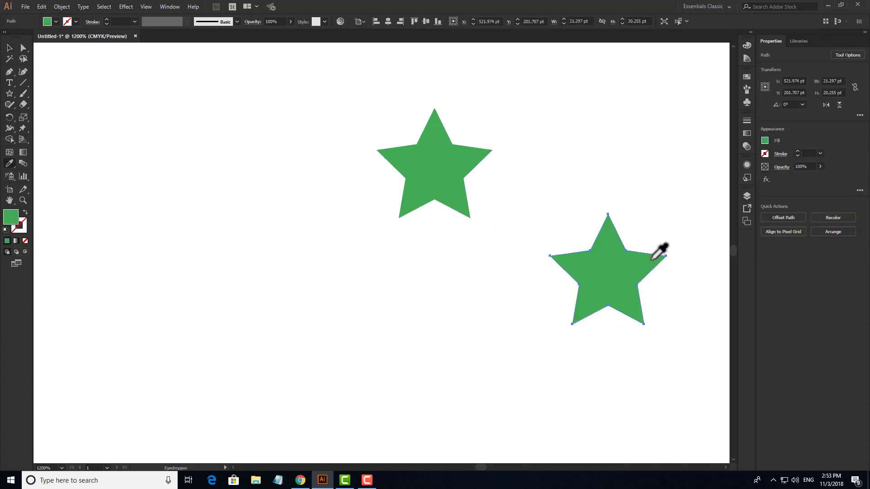
click(747, 77)
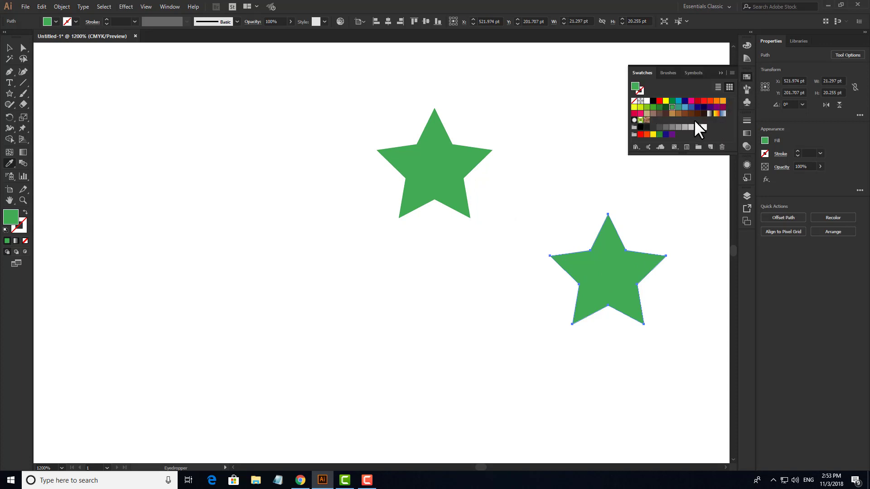
click(721, 73)
Select both green stars and delete them from the artboard.
click(10, 47)
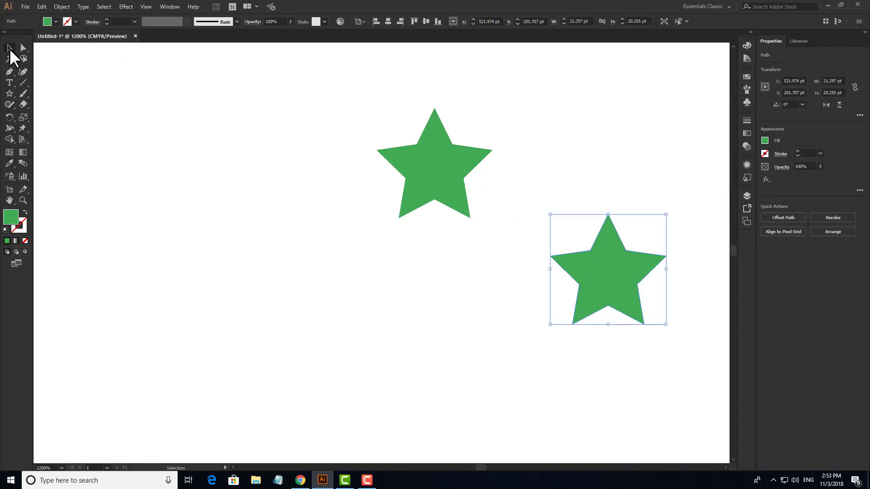
drag(285, 78, 654, 353)
click(653, 349)
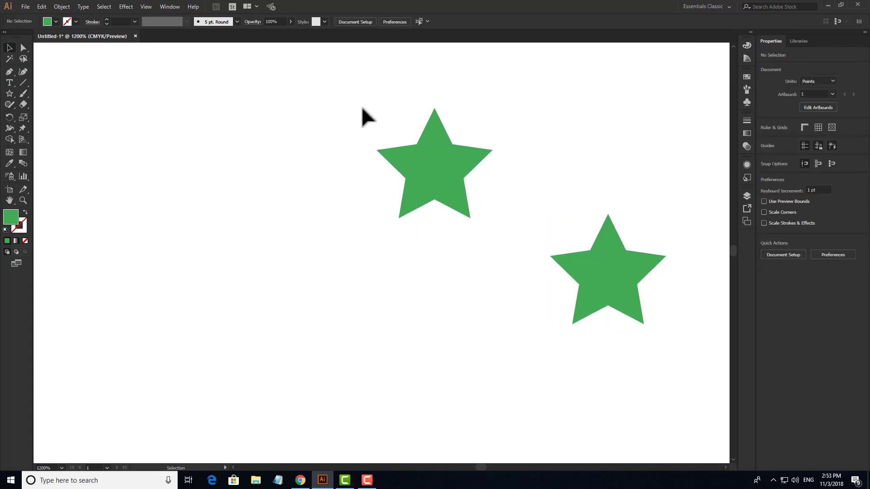
drag(327, 89, 630, 335)
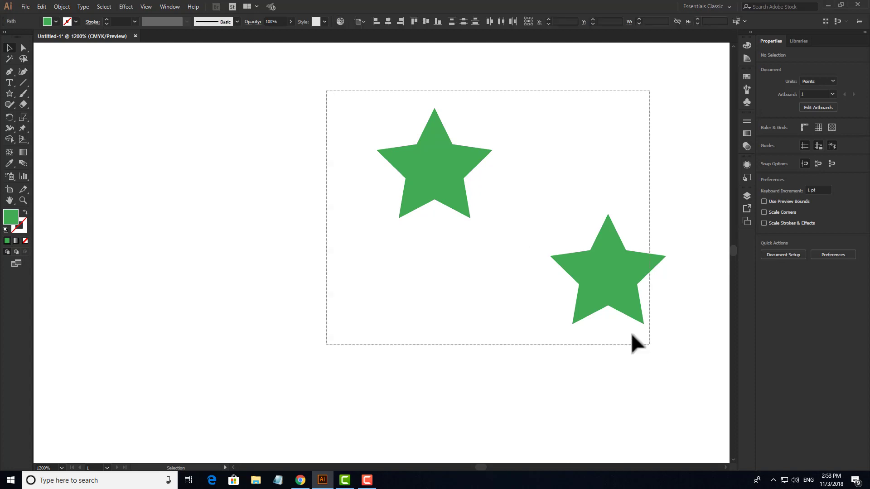
key(Delete)
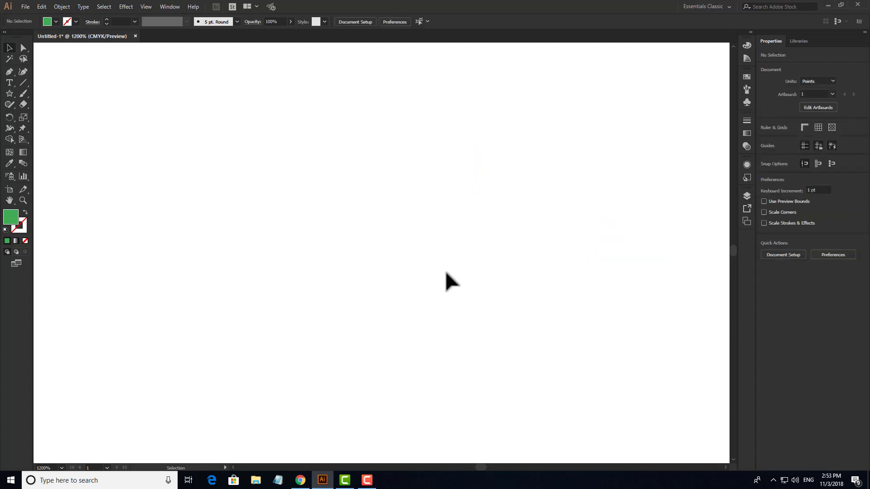
Zoom out to 100% and center the whole empty artboard in view.
key(ctrl+minus)
key(ctrl+minus)
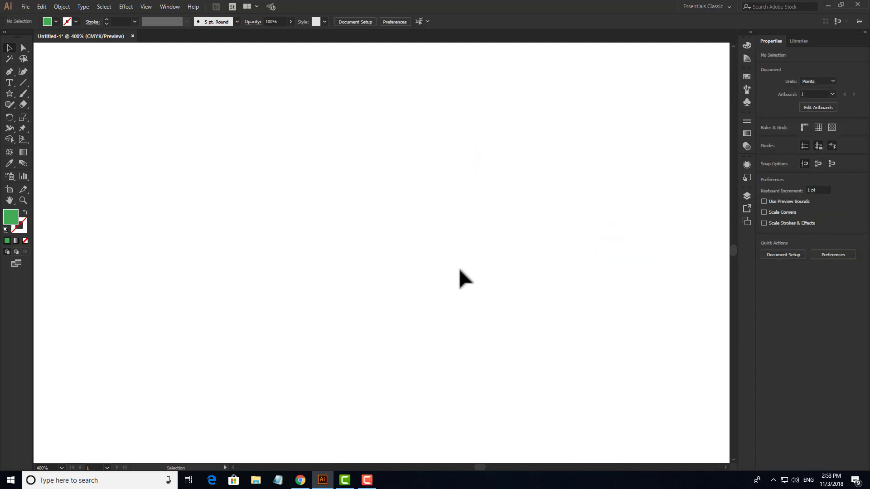
key(ctrl+minus)
key(ctrl+minus)
key(ctrl+minus)
key(ctrl+minus)
key(ctrl+minus)
drag(456, 275, 416, 231)
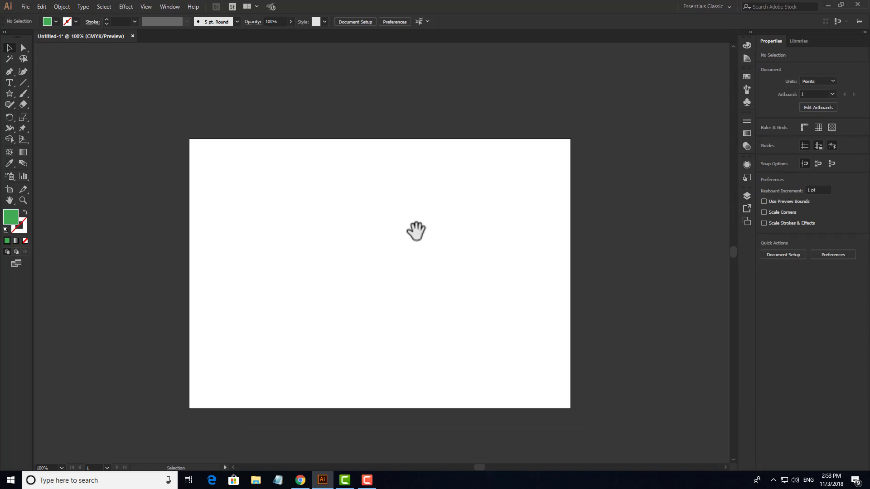